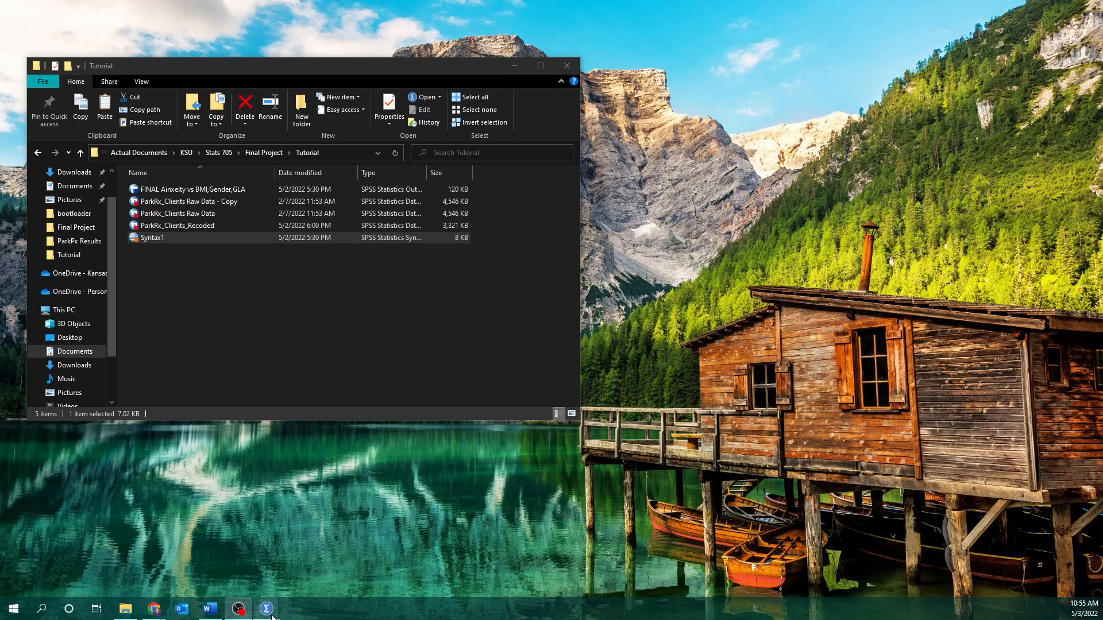
Switch to SPSS and bring up the ParkRx_Clients Raw Data - Copy data editor and the Syntax1 syntax editor together.
mouse_move(270, 612)
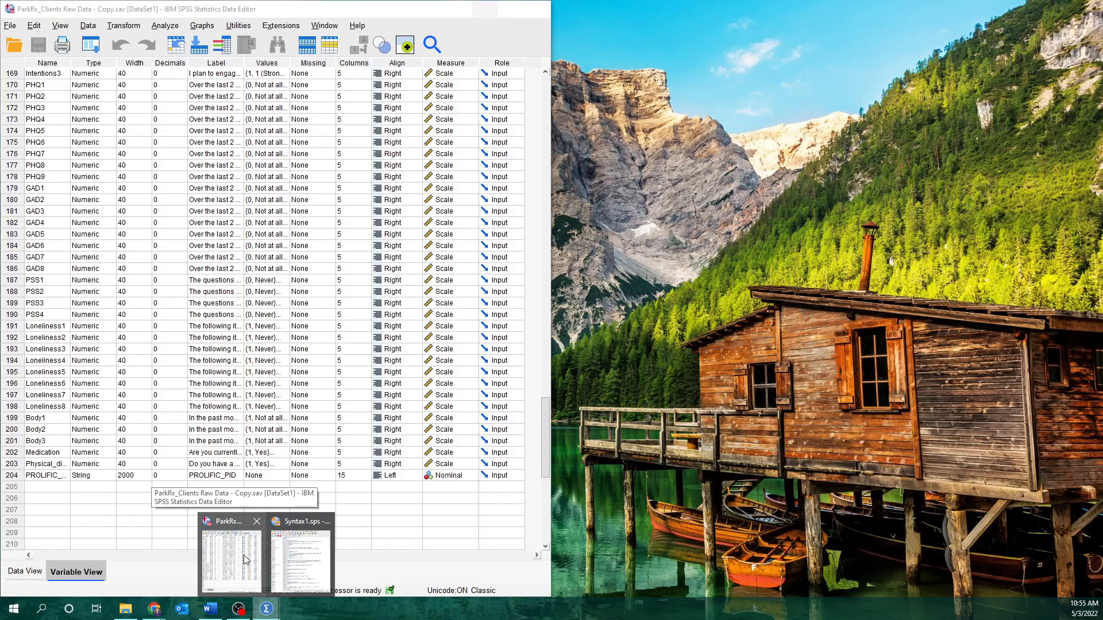
click(245, 560)
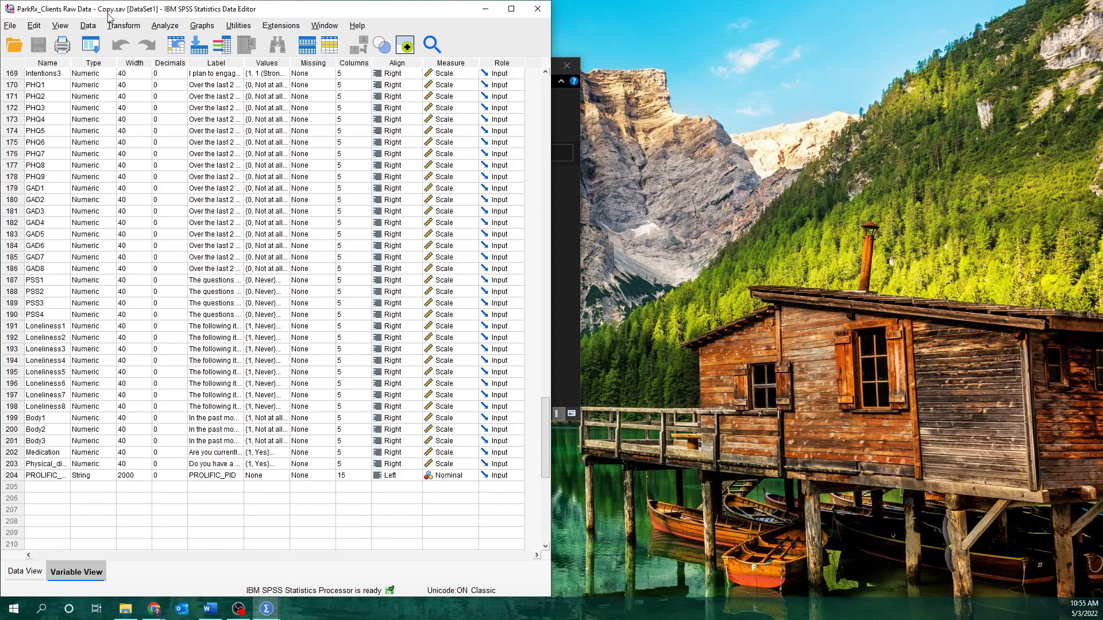
mouse_move(278, 610)
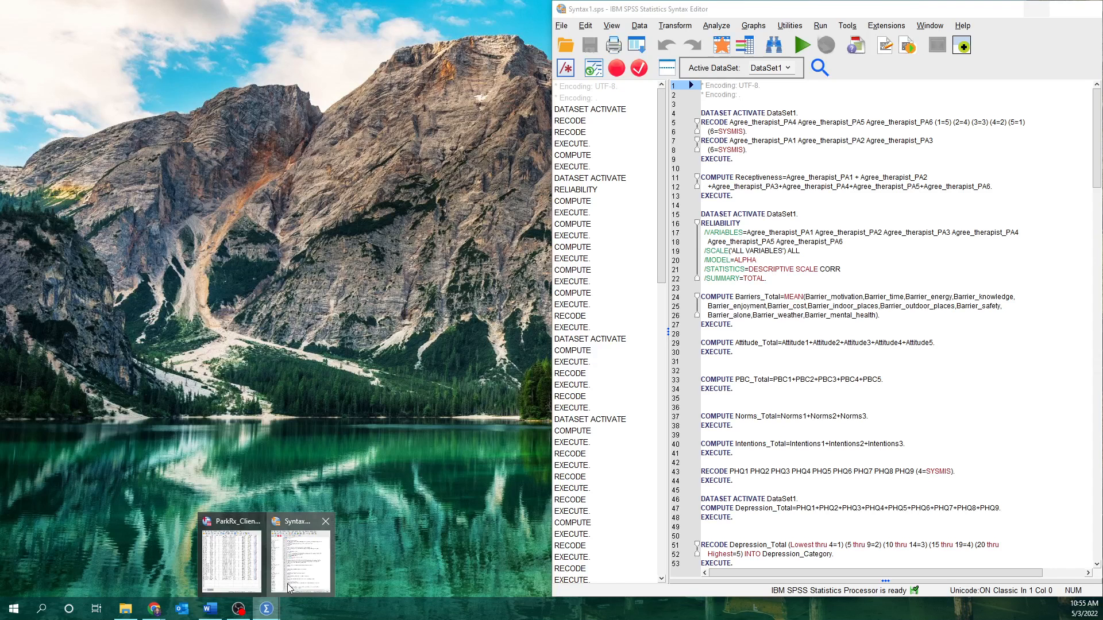
click(289, 587)
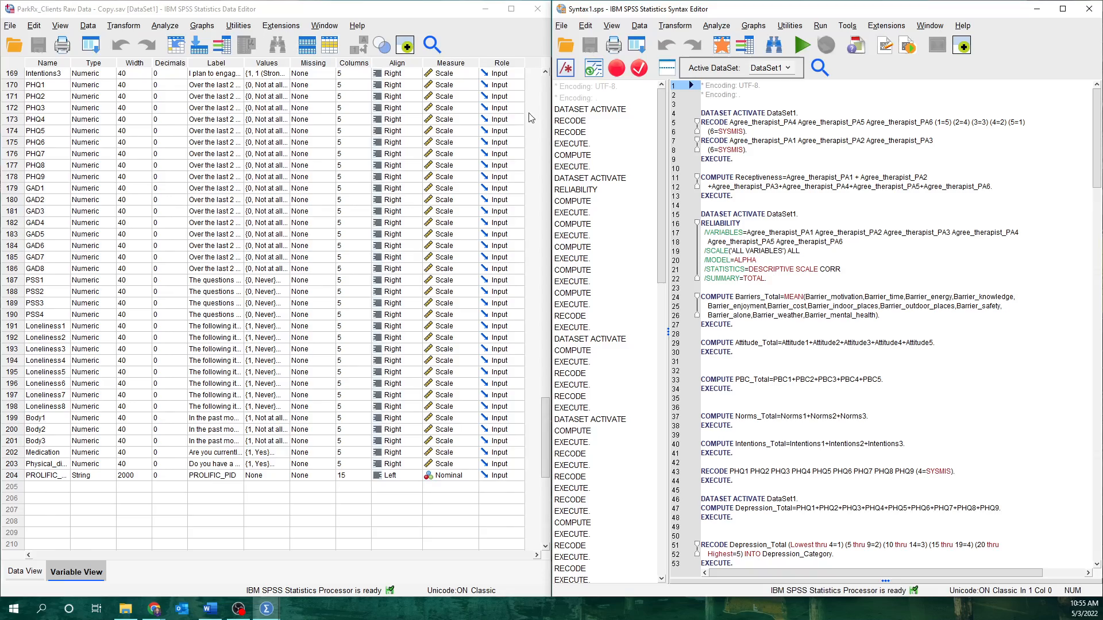
Review the dataset's full variable list, from StartDate through the survey scale items to PROLIFIC_PID.
scroll(125, 152, up, 18)
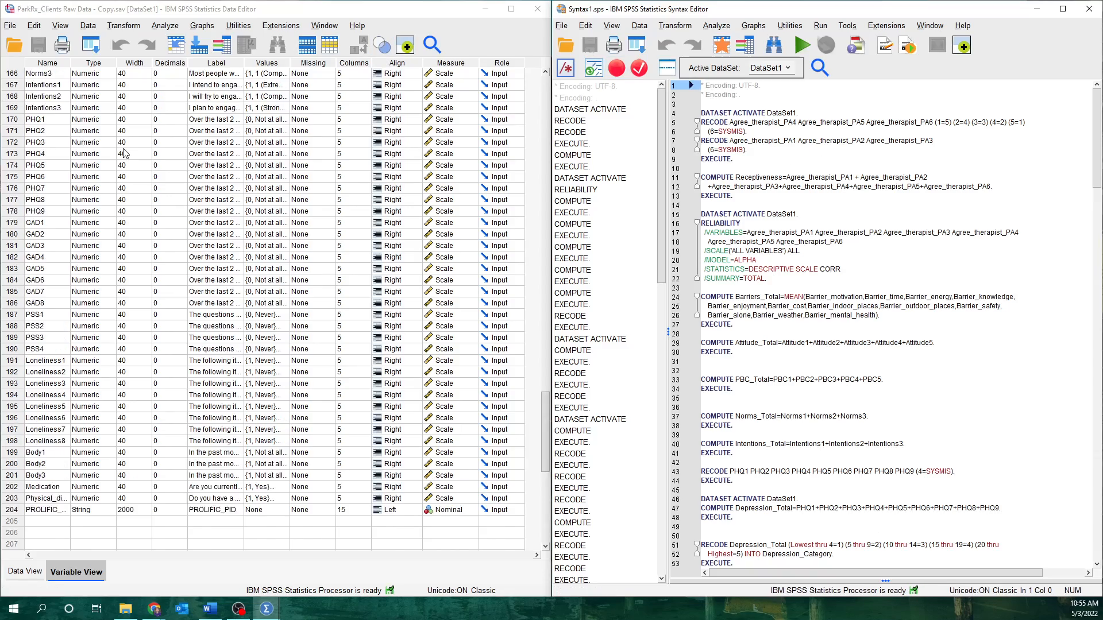
scroll(125, 152, up, 20)
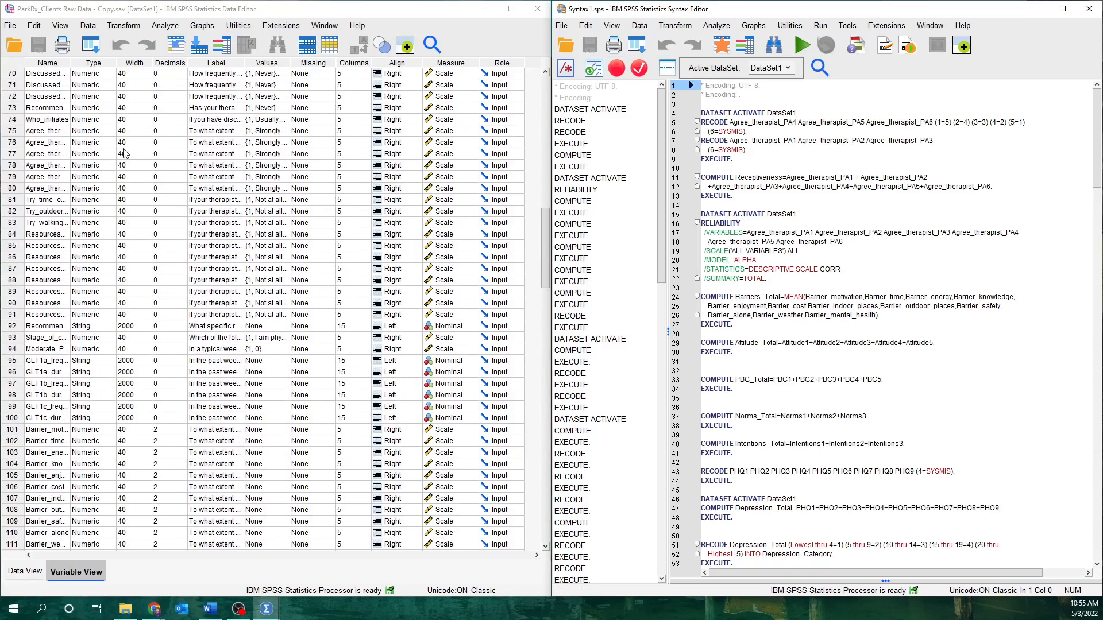
scroll(125, 152, up, 2)
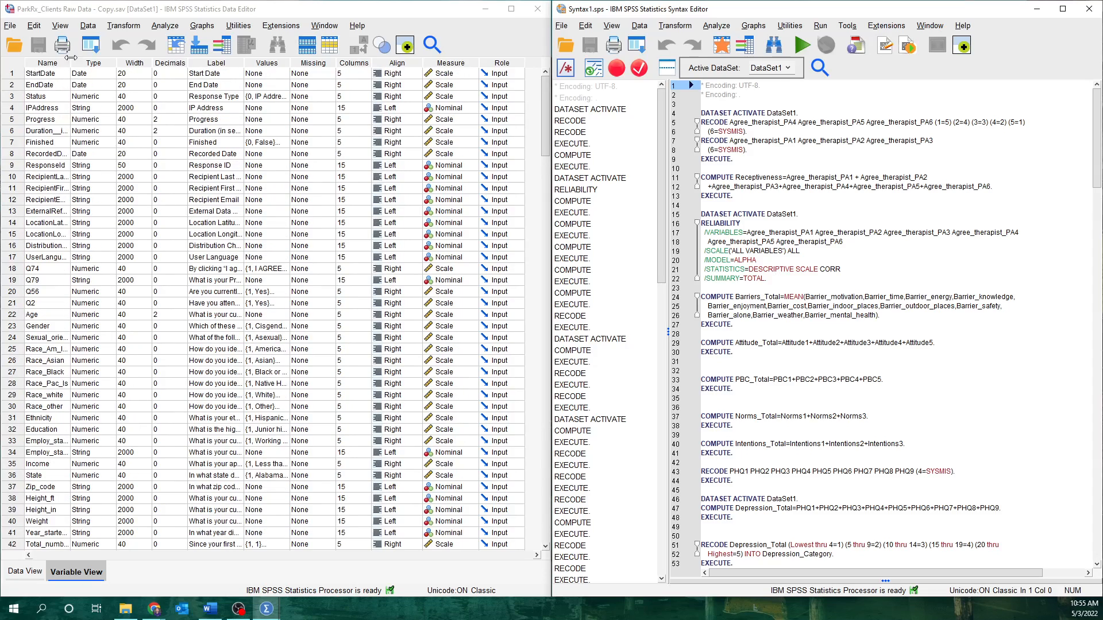
scroll(75, 95, down, 3)
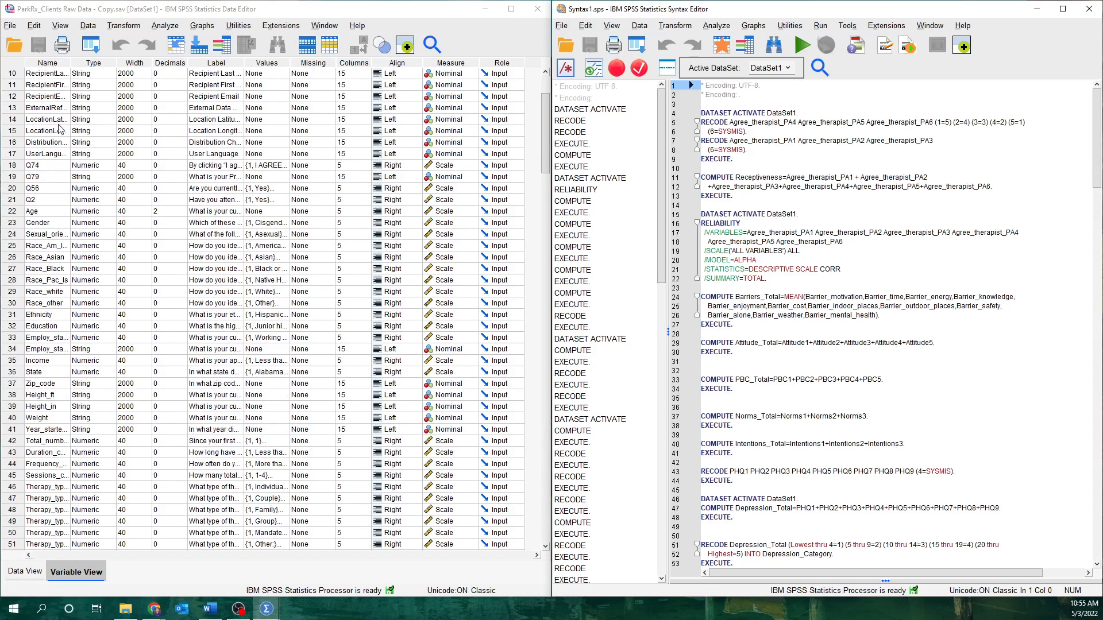
scroll(62, 124, down, 16)
scroll(61, 136, down, 1)
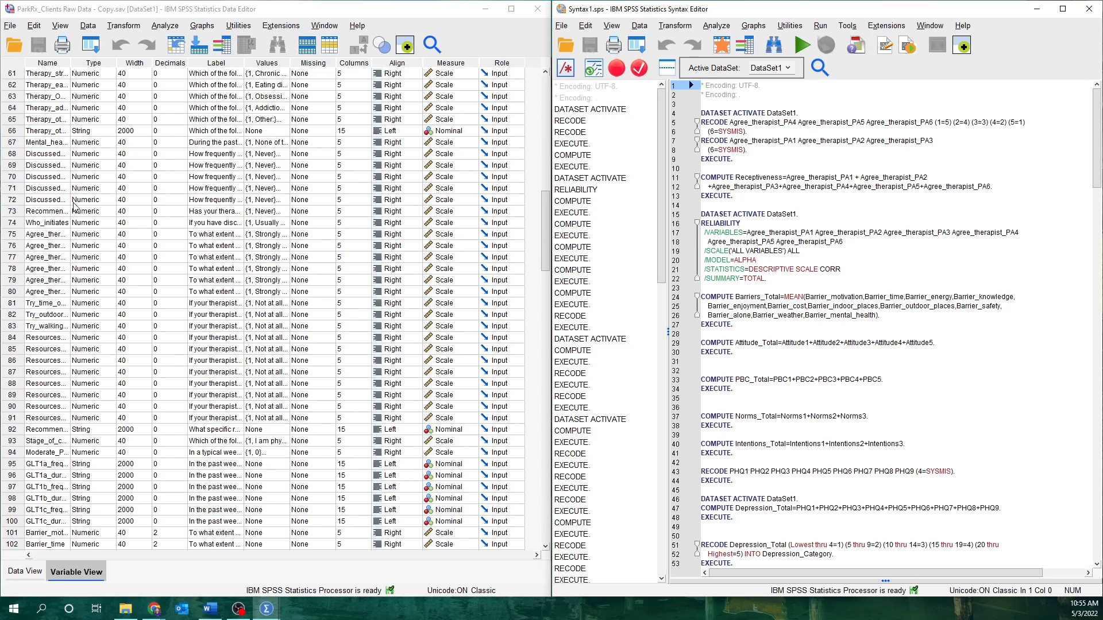
scroll(65, 307, down, 5)
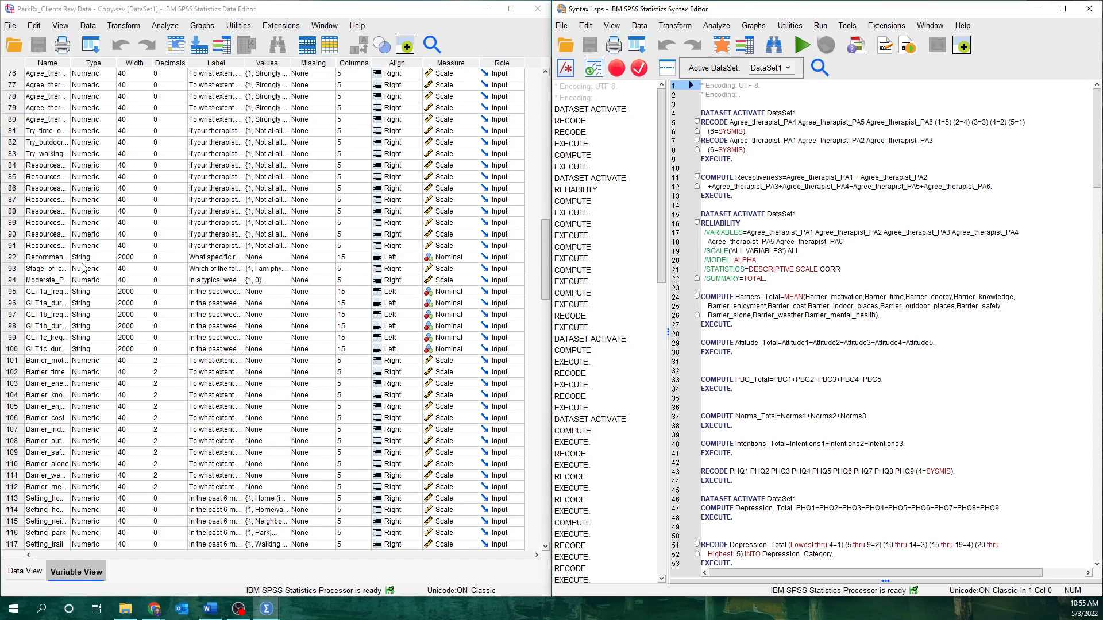
scroll(83, 267, down, 4)
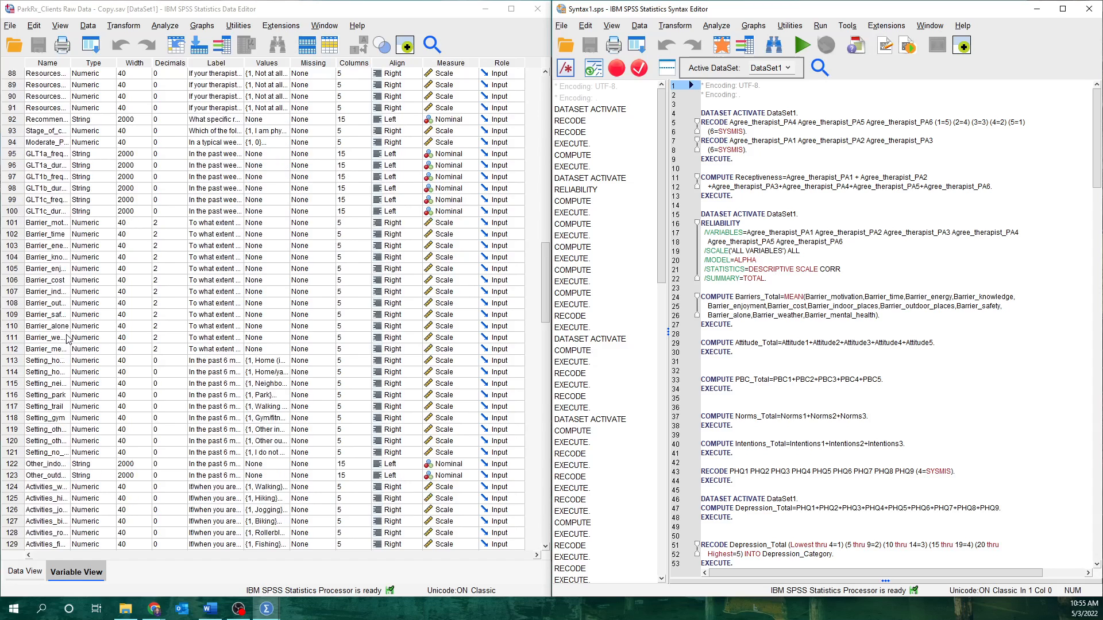
scroll(68, 339, down, 2)
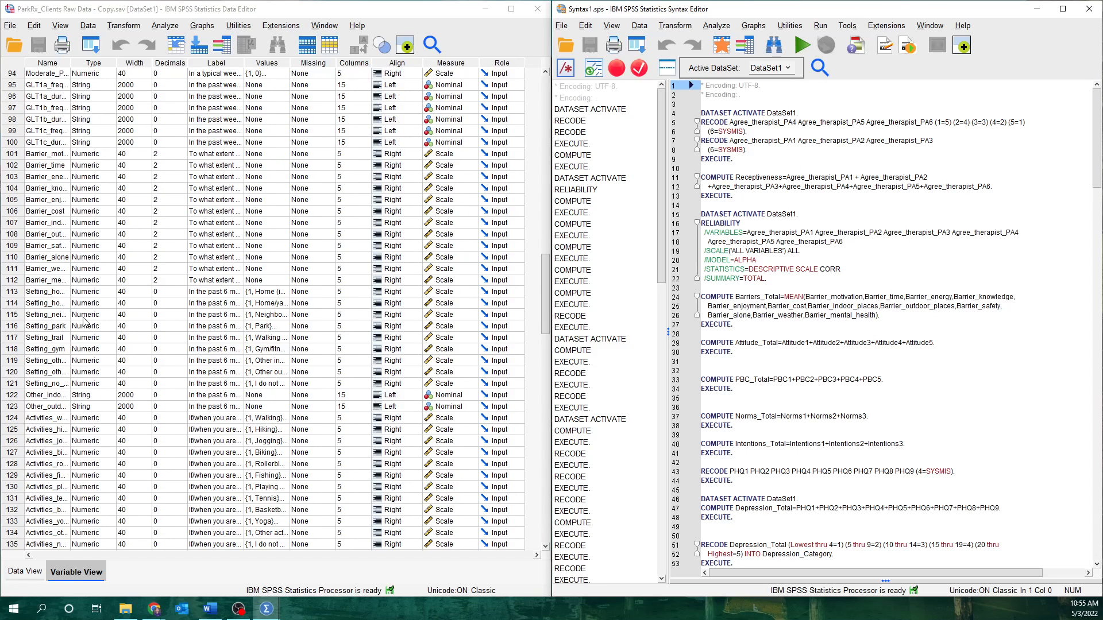
scroll(80, 324, down, 8)
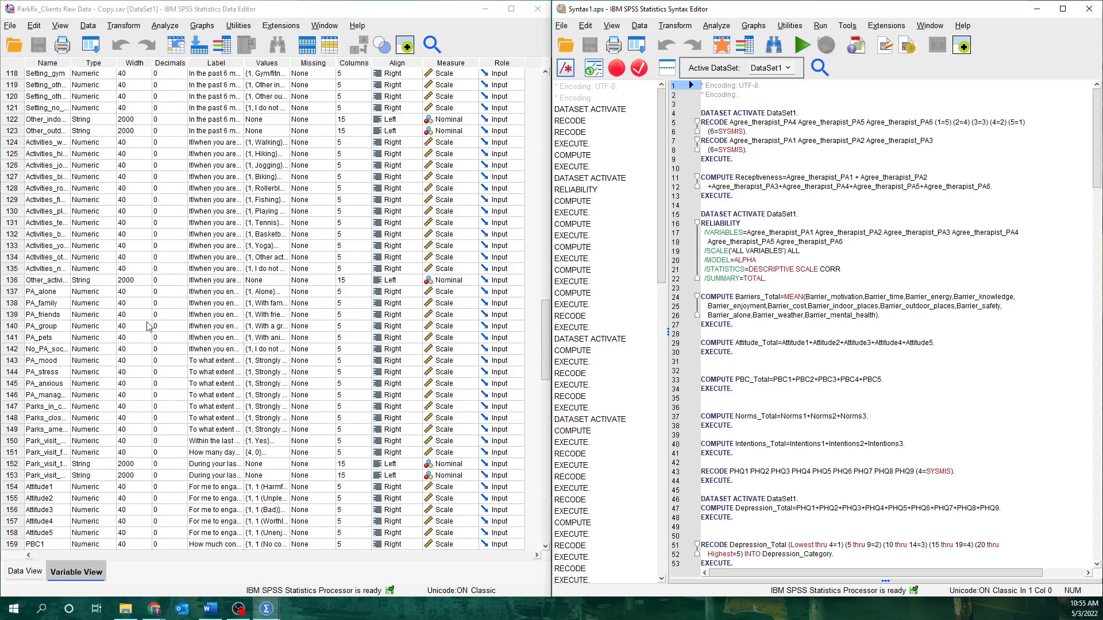
scroll(138, 285, down, 7)
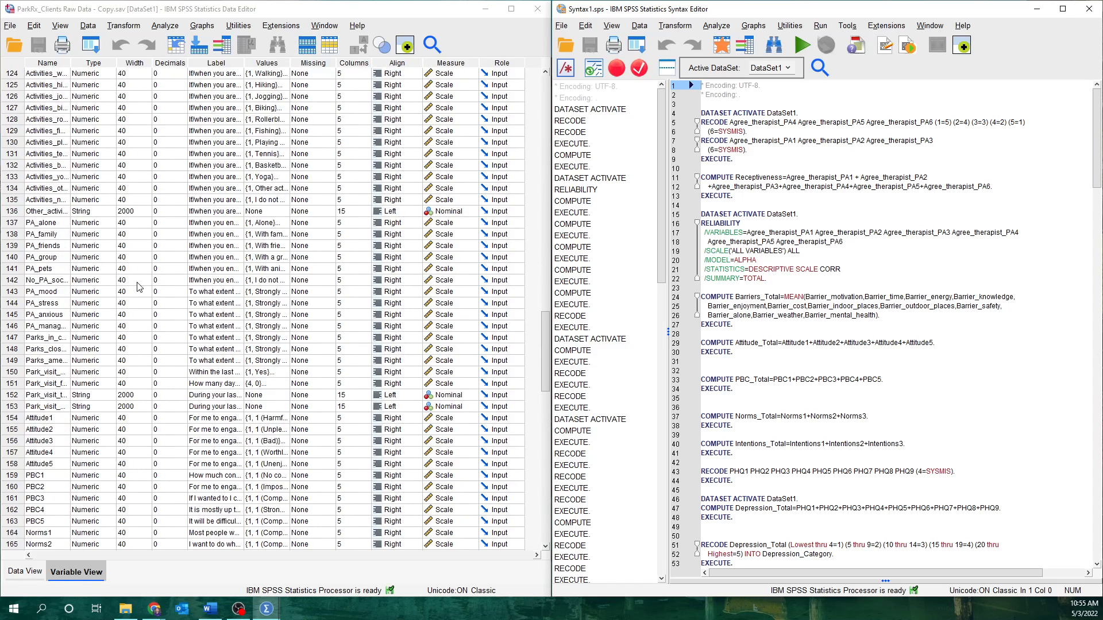
scroll(138, 286, down, 11)
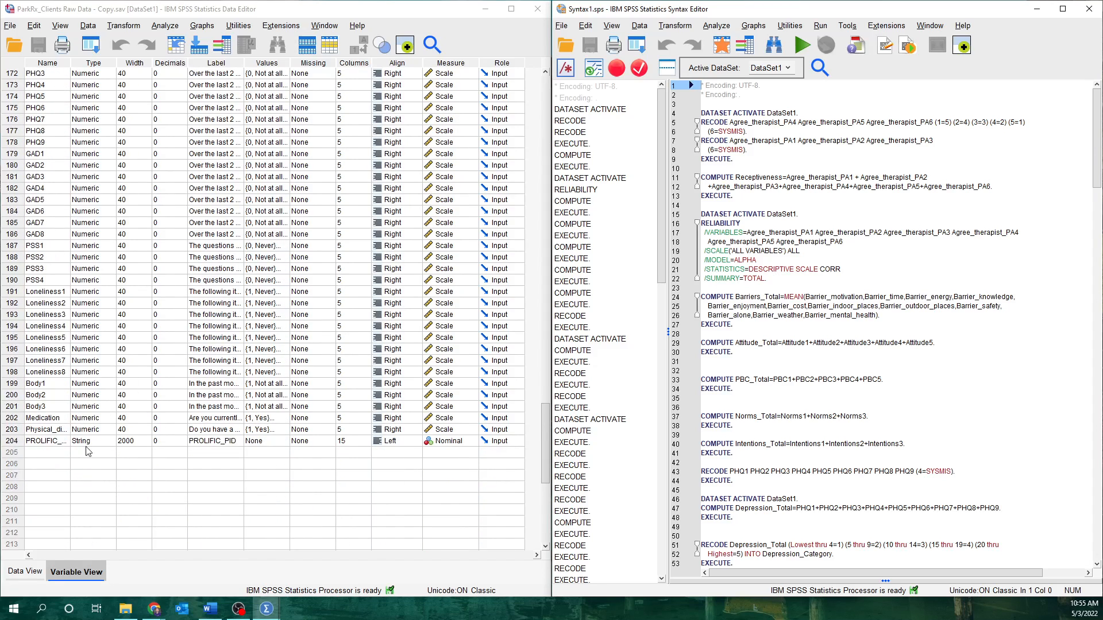
scroll(60, 466, down, 1)
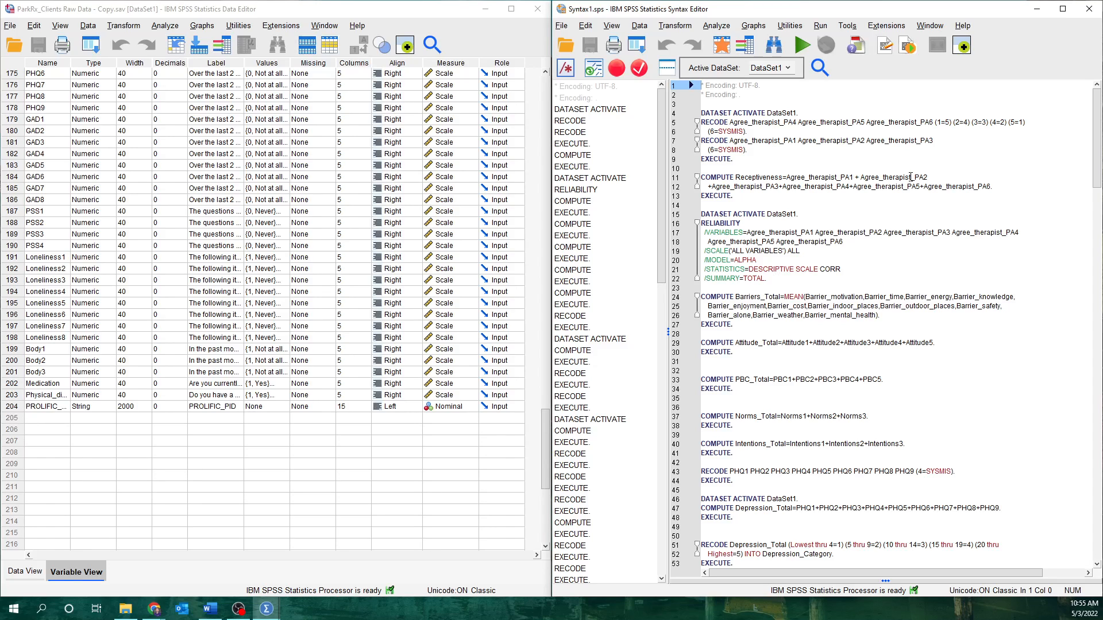
scroll(127, 506, down, 7)
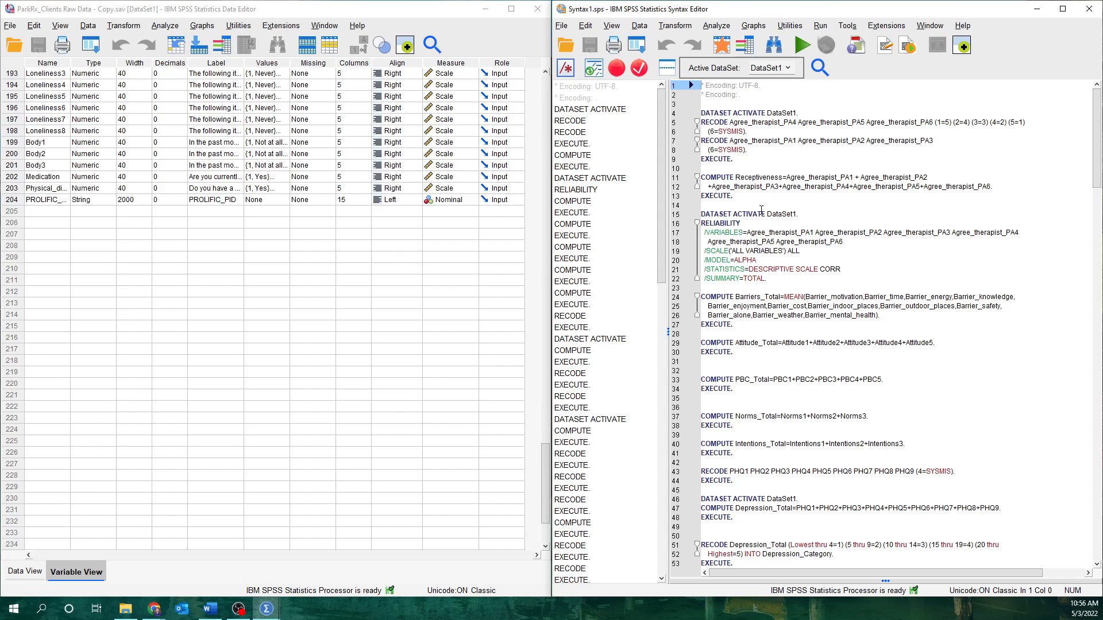
scroll(370, 248, up, 11)
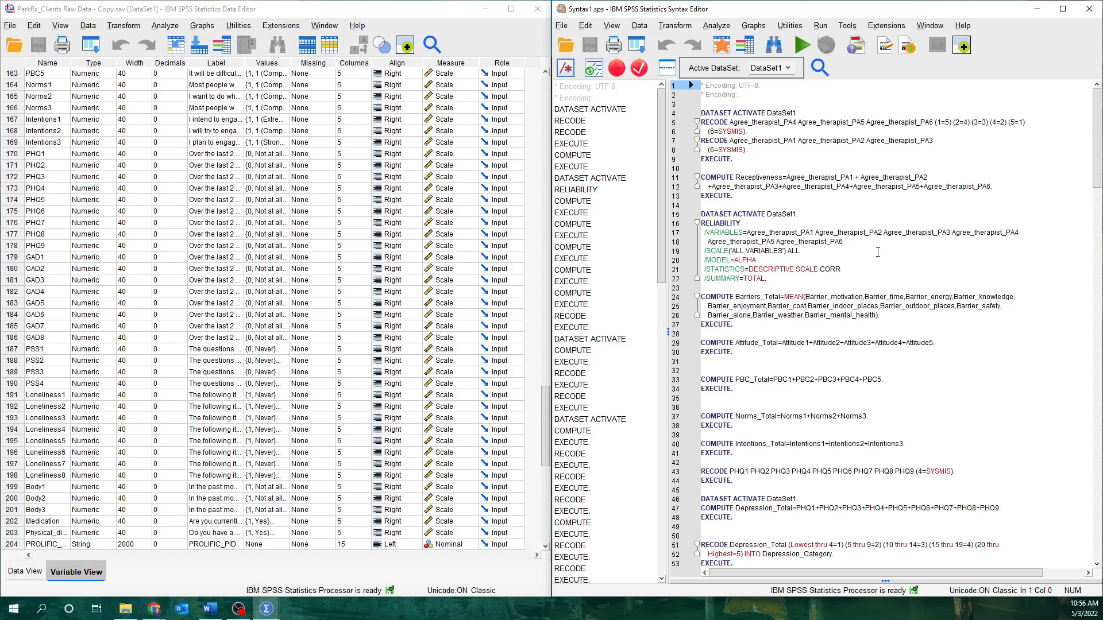
Examine the syntax that recodes the scale items and computes the barriers, attitude, depression, anxiety, stress and loneliness totals, checking the body items in the variable list.
scroll(878, 250, down, 2)
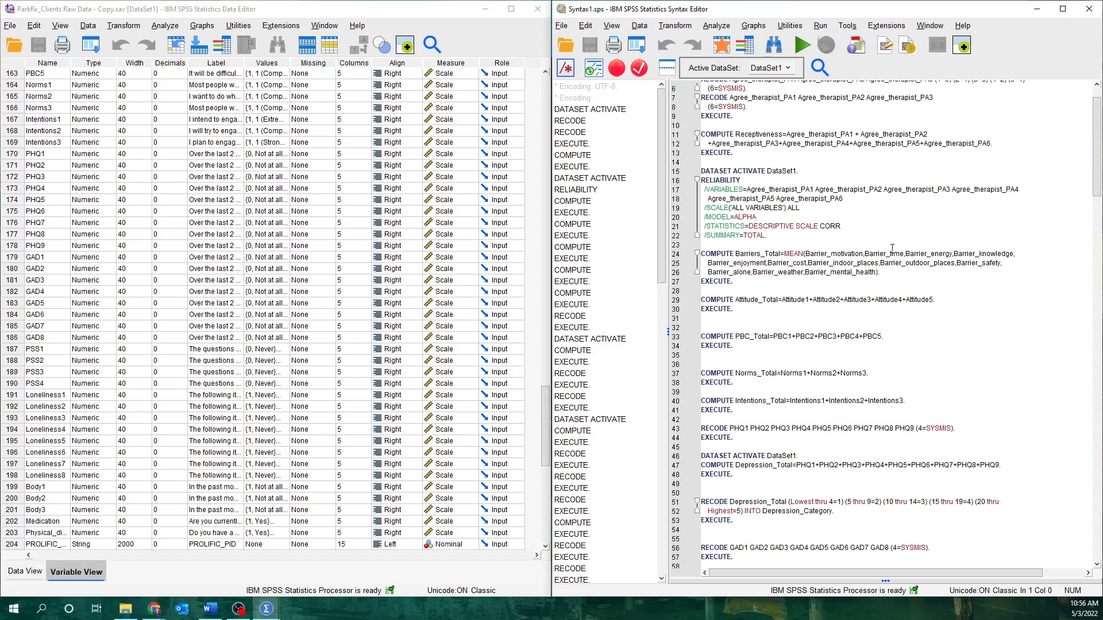
scroll(890, 242, down, 3)
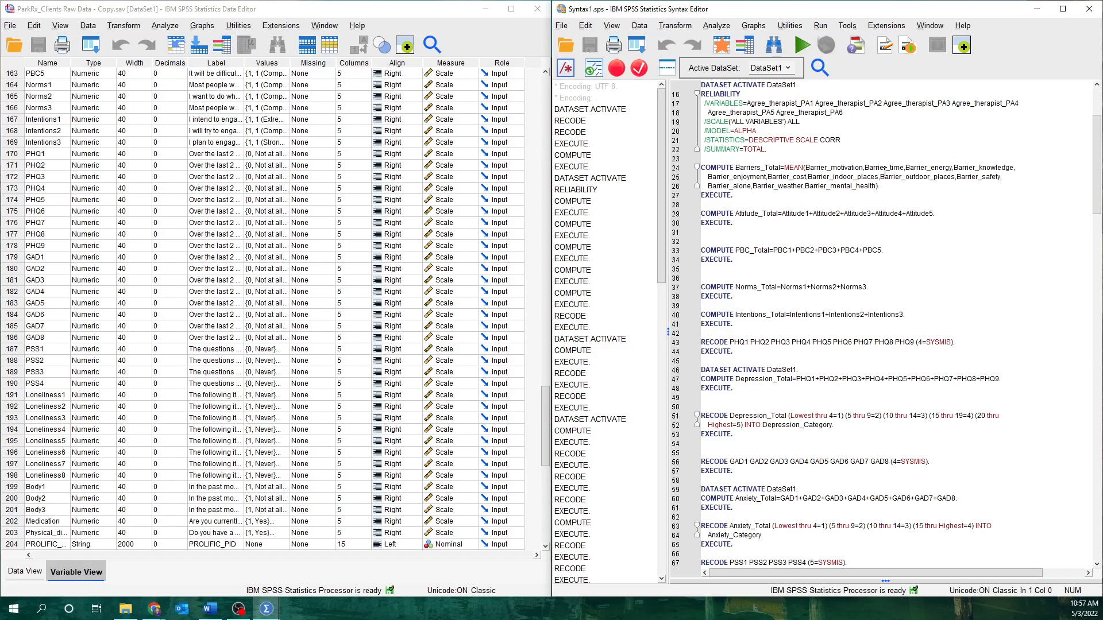
scroll(918, 222, down, 2)
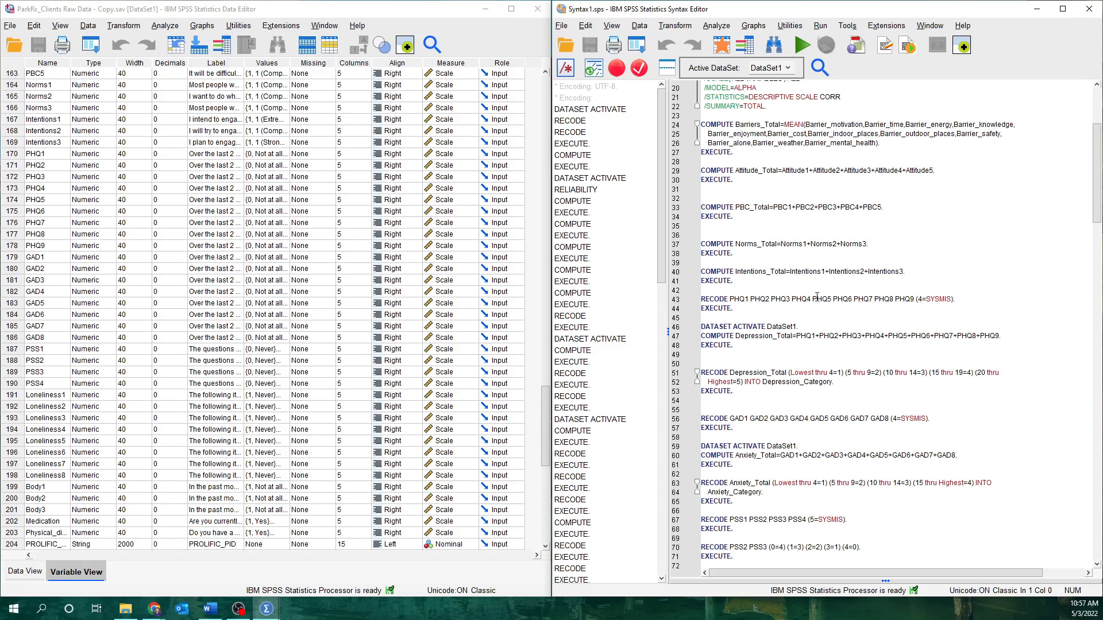
scroll(818, 296, down, 3)
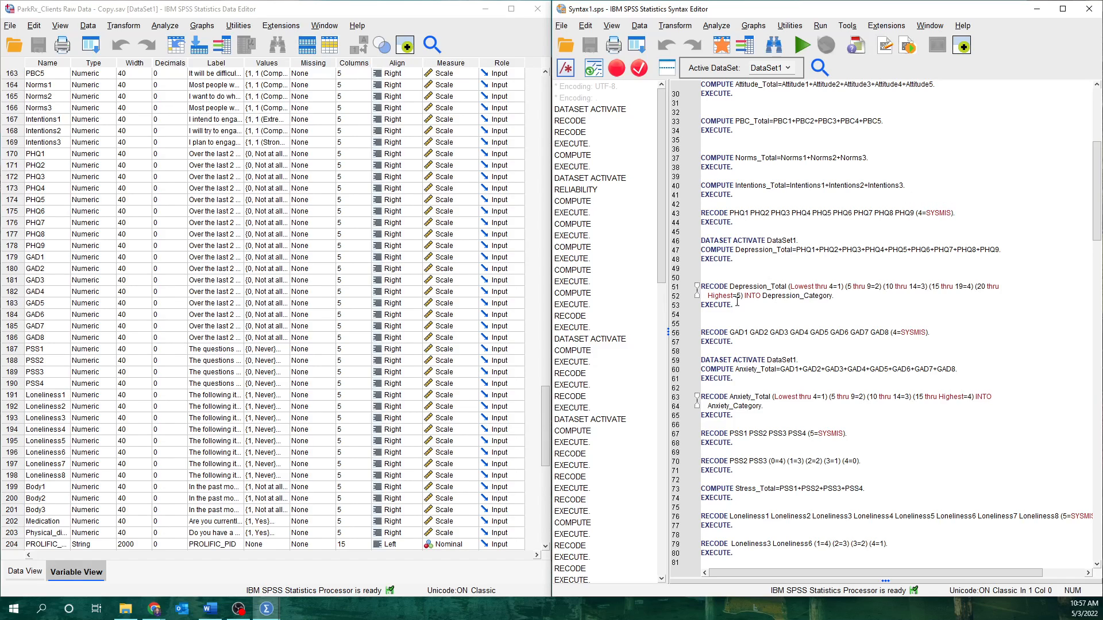
scroll(796, 303, down, 2)
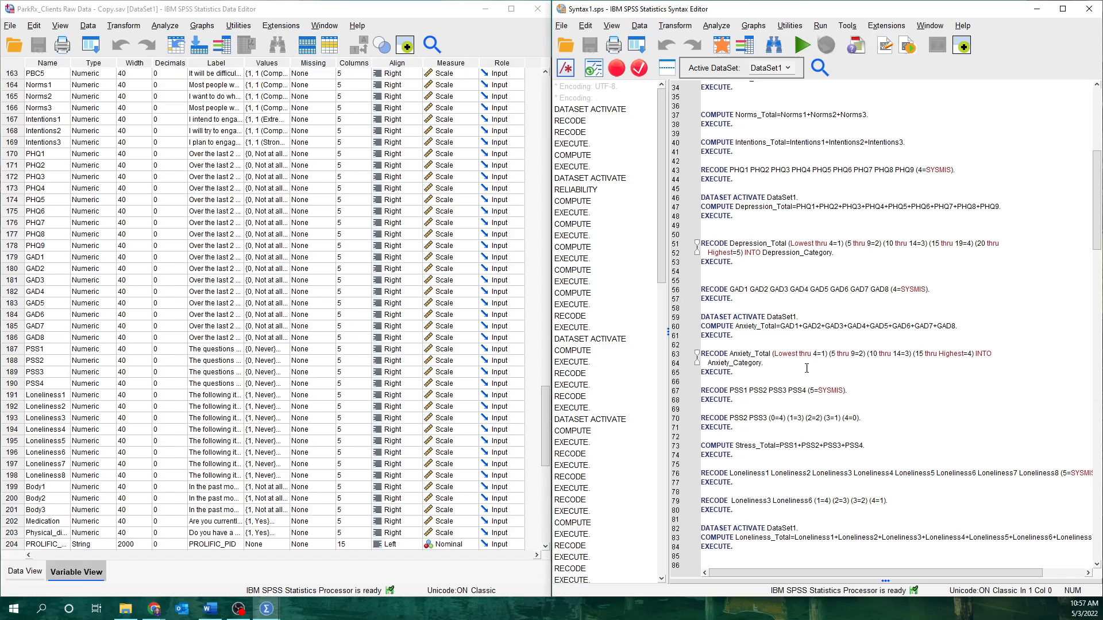
scroll(72, 402, down, 4)
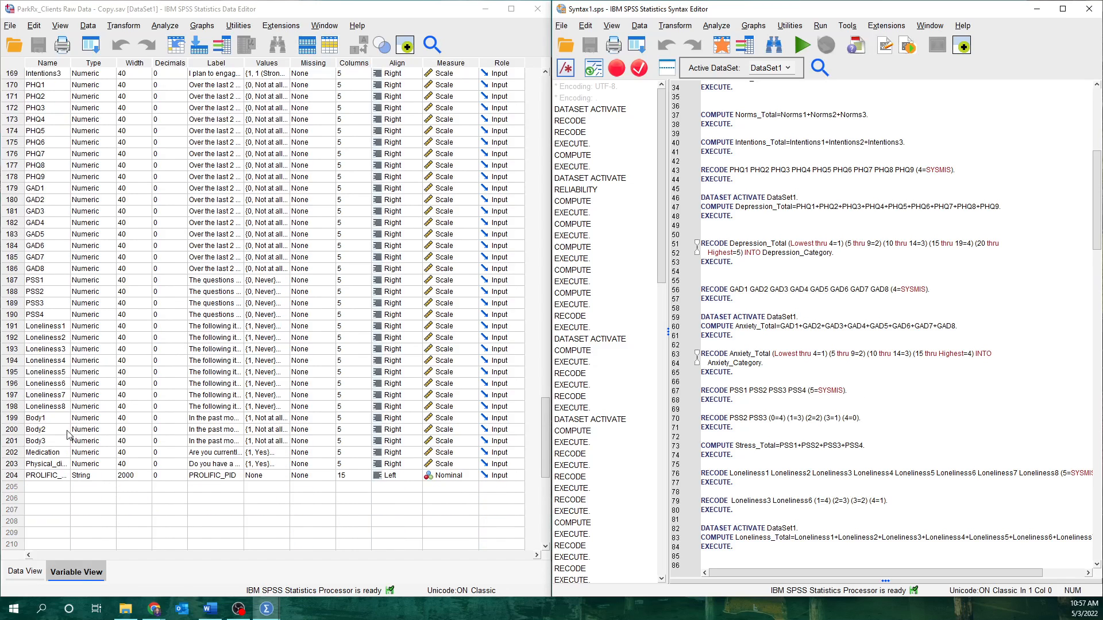
scroll(52, 436, down, 3)
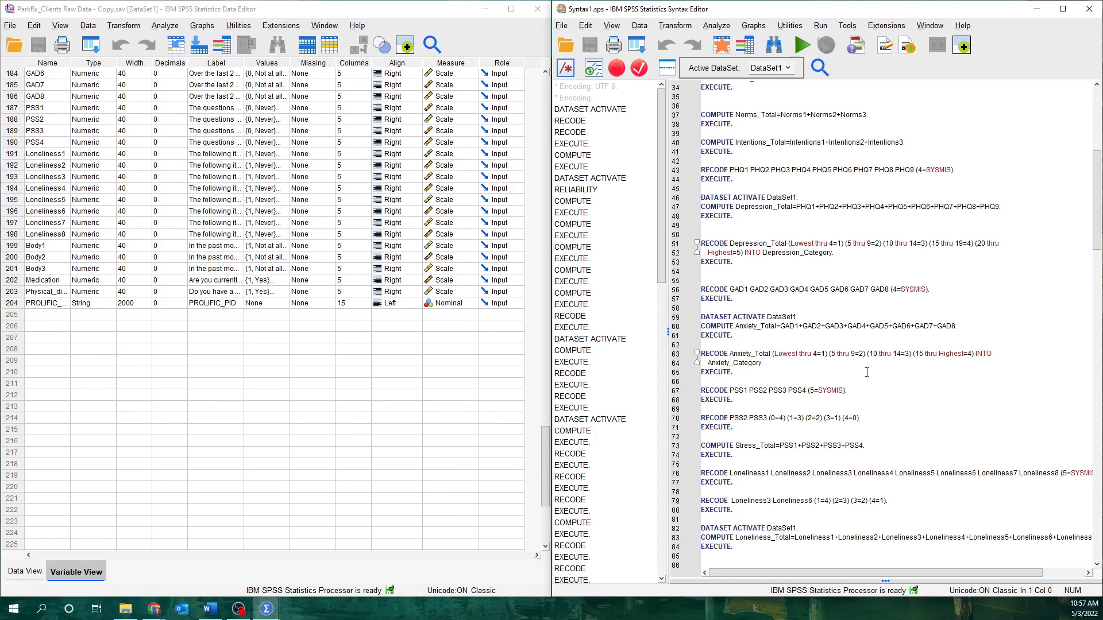
scroll(927, 352, down, 6)
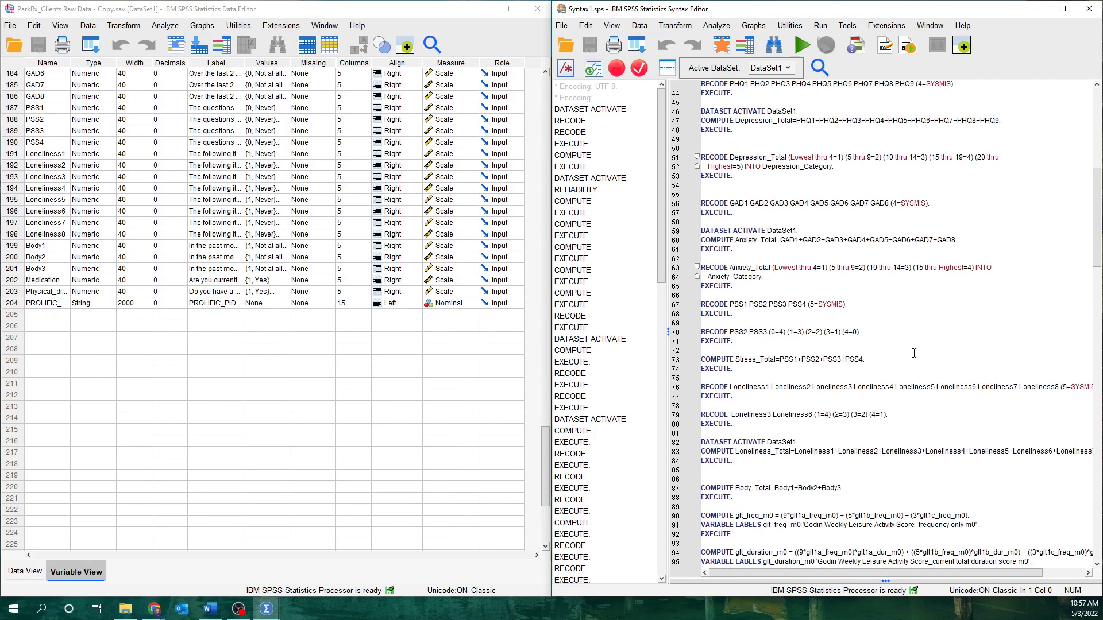
scroll(914, 347, down, 2)
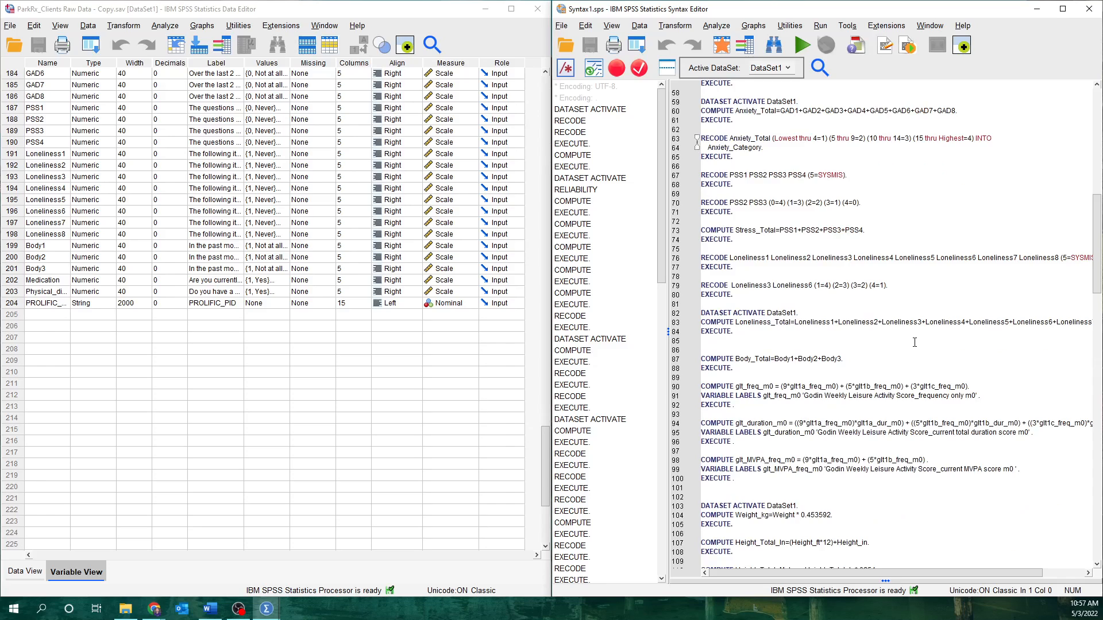
Examine the syntax for the Godin leisure activity scores, BMI calculation and categories, frequencies, descriptives and gender dummy variables.
scroll(914, 342, down, 2)
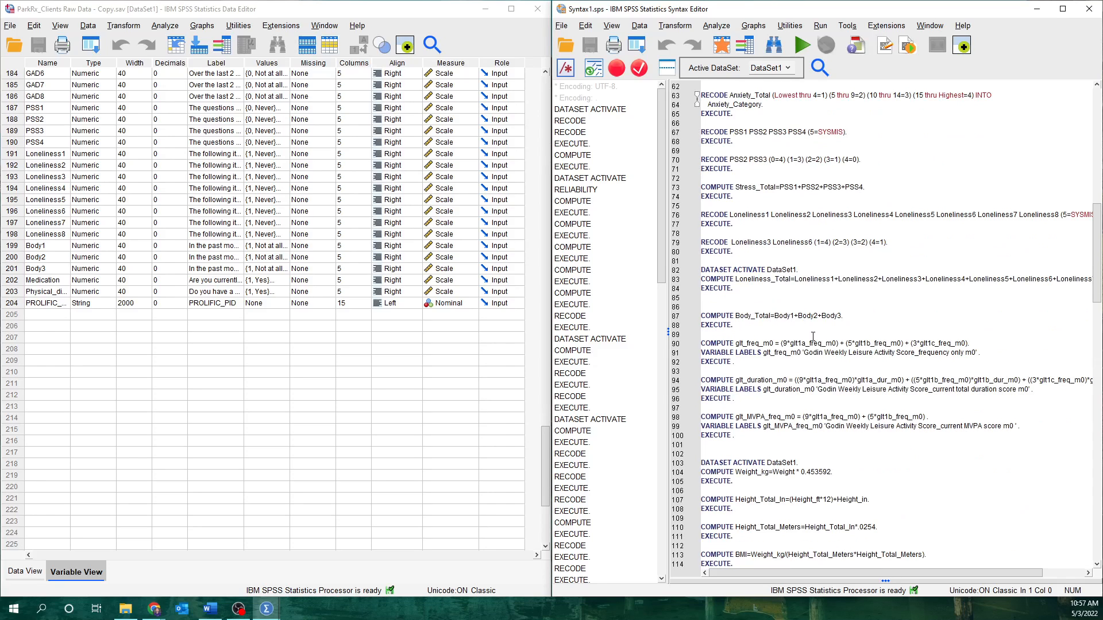
scroll(803, 319, down, 2)
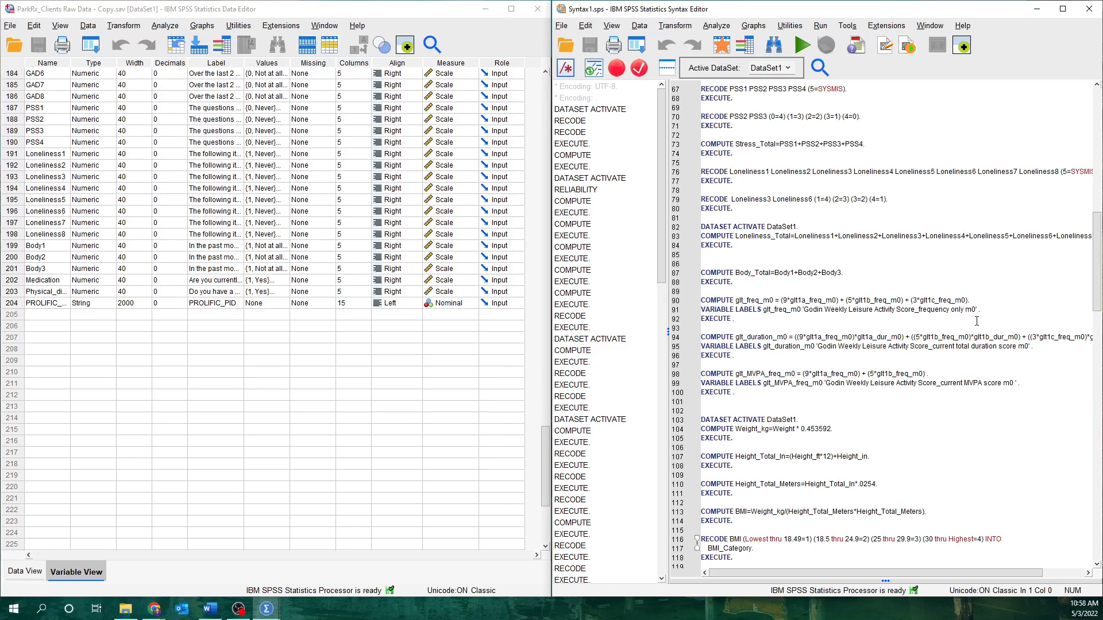
scroll(906, 356, down, 2)
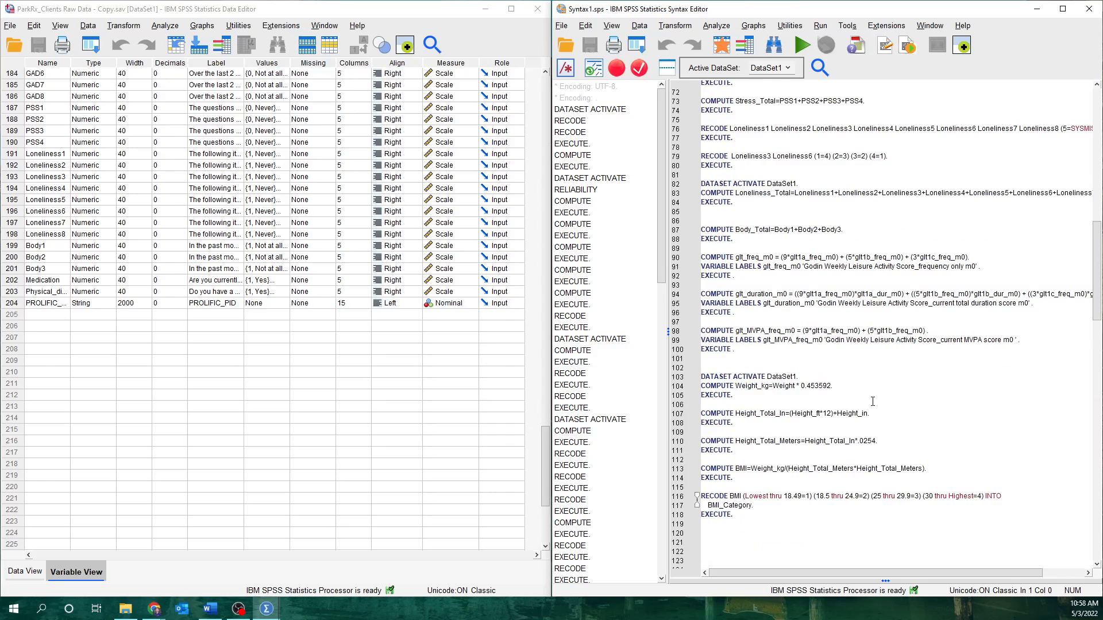
scroll(873, 402, down, 3)
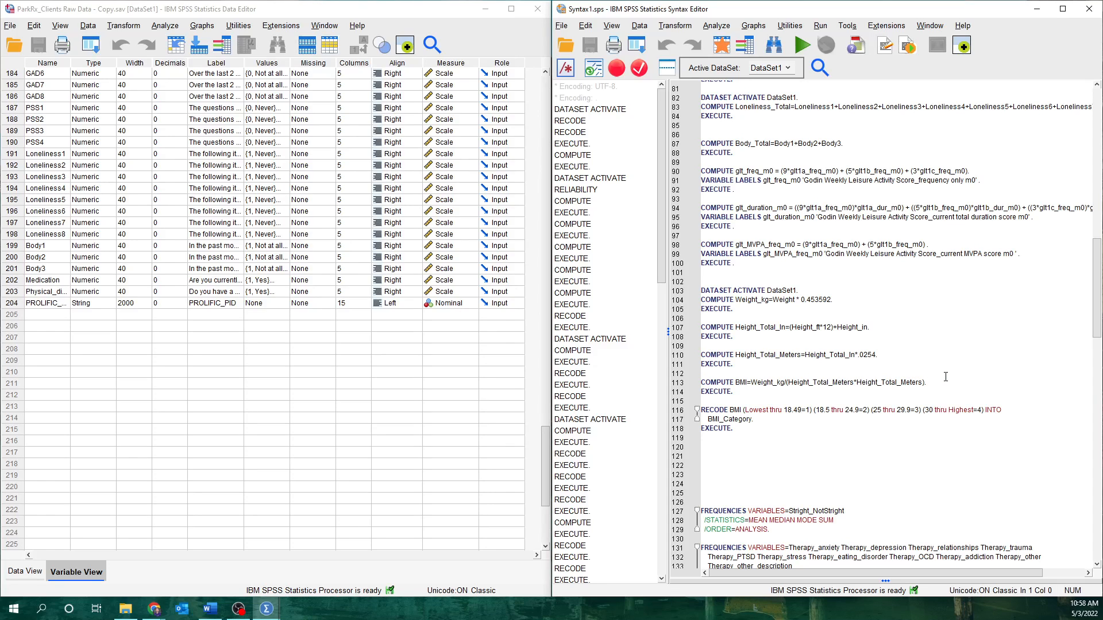
scroll(919, 367, down, 2)
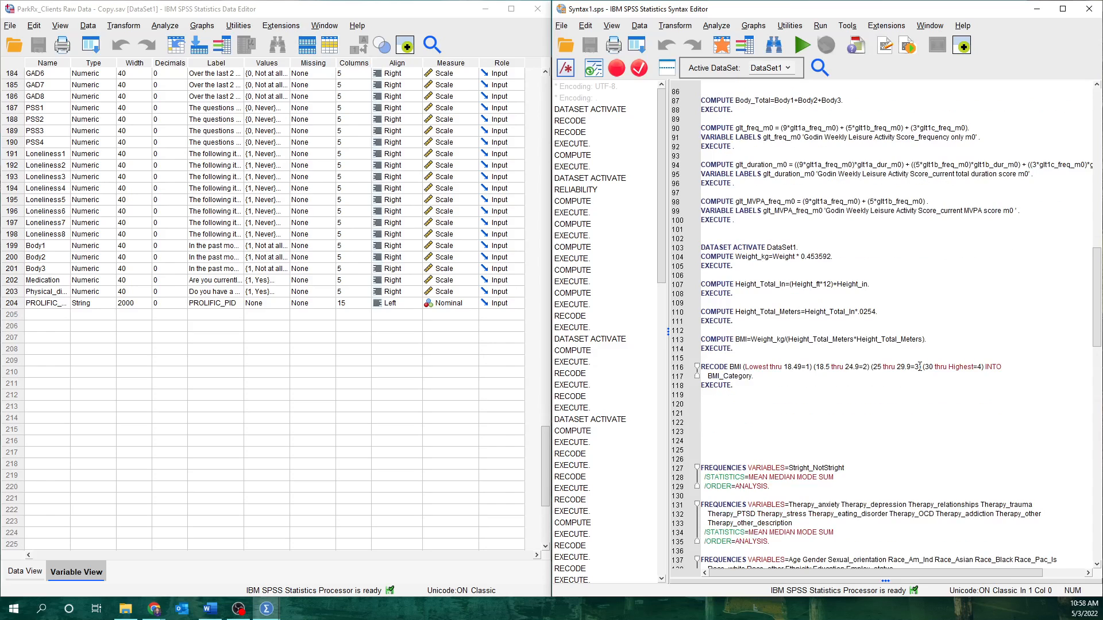
scroll(904, 394, down, 5)
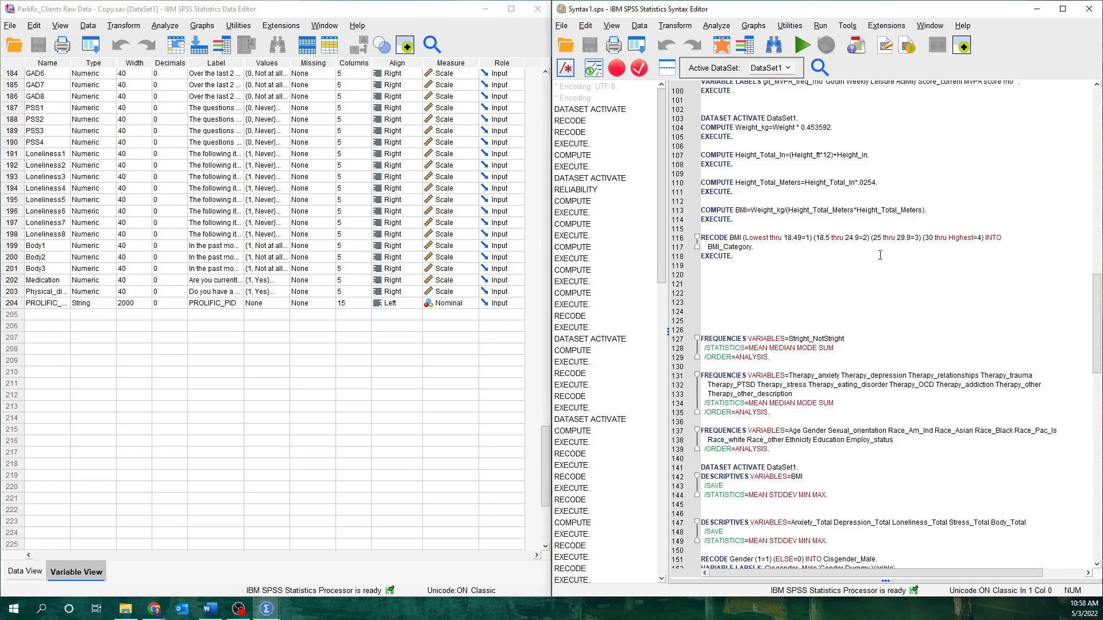
scroll(883, 253, down, 6)
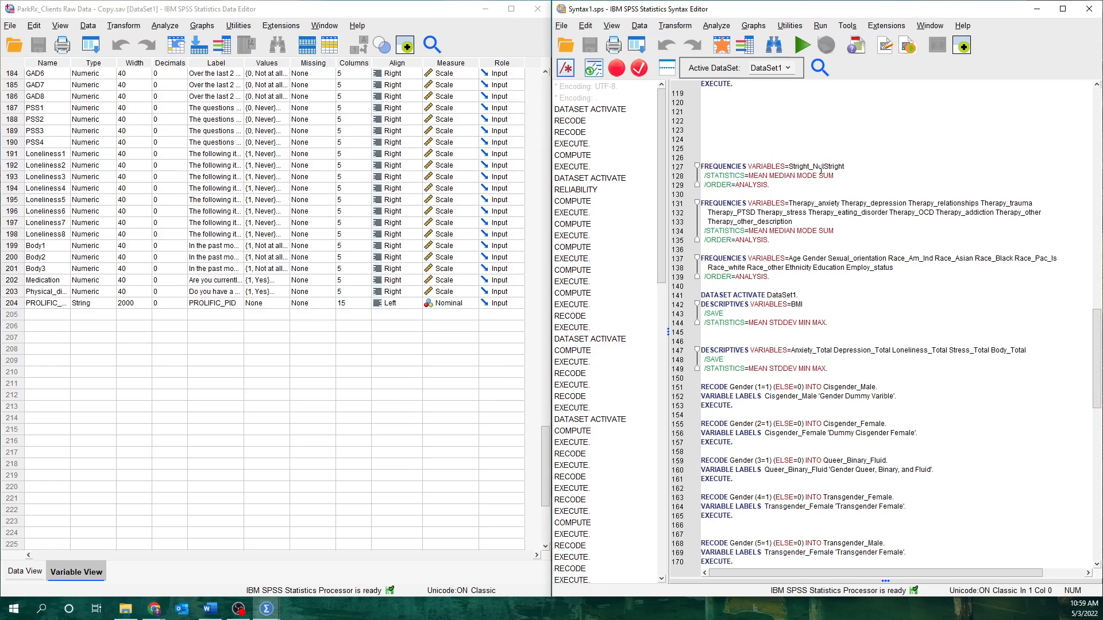
scroll(817, 169, down, 2)
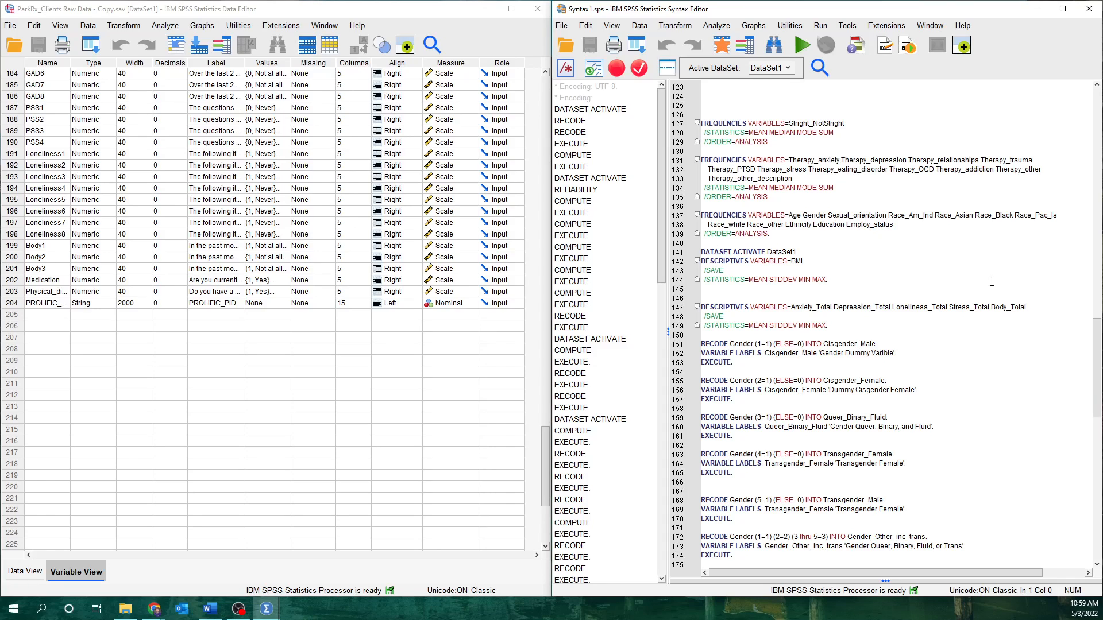
Insert two blank lines in the syntax above the DATASET ACTIVATE command that precedes the BMI descriptives.
click(710, 242)
key(Return)
key(Return)
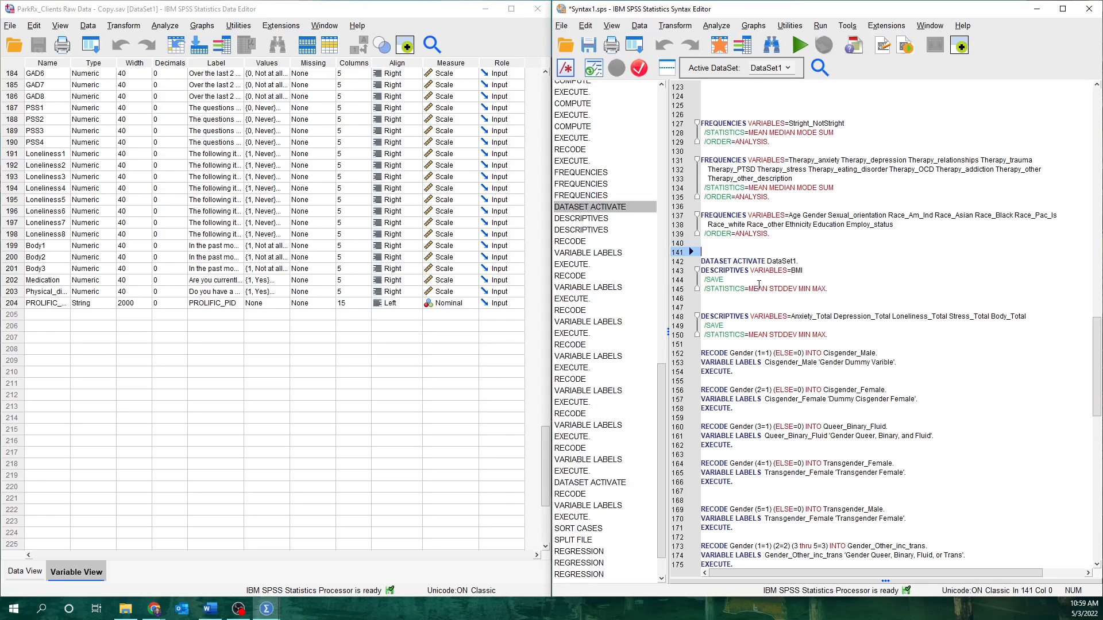
drag(702, 270, 838, 295)
click(842, 289)
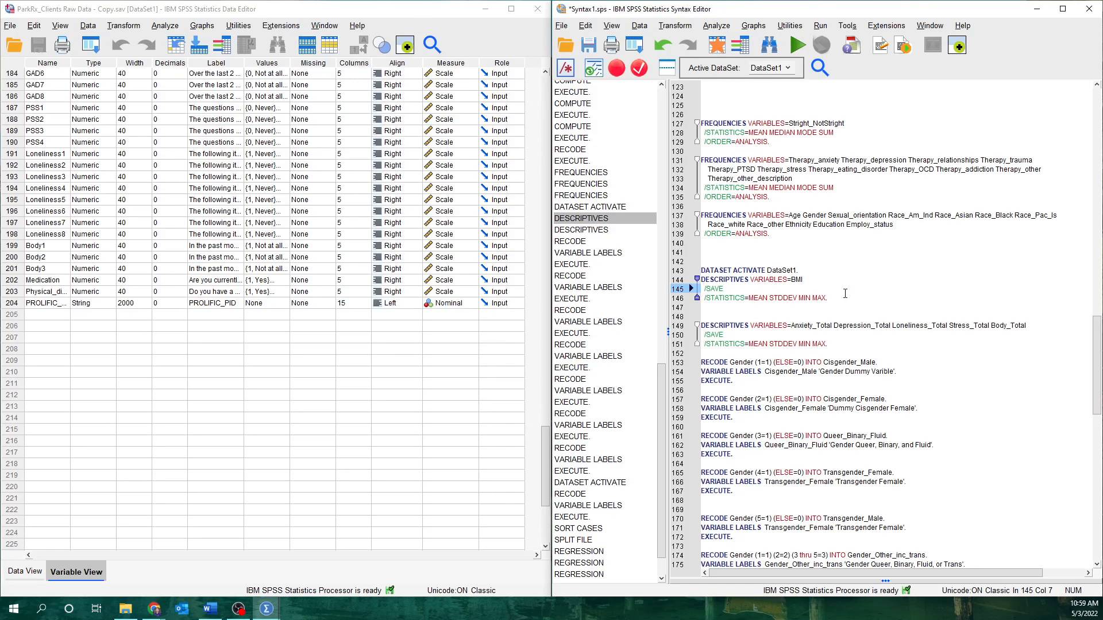
click(757, 259)
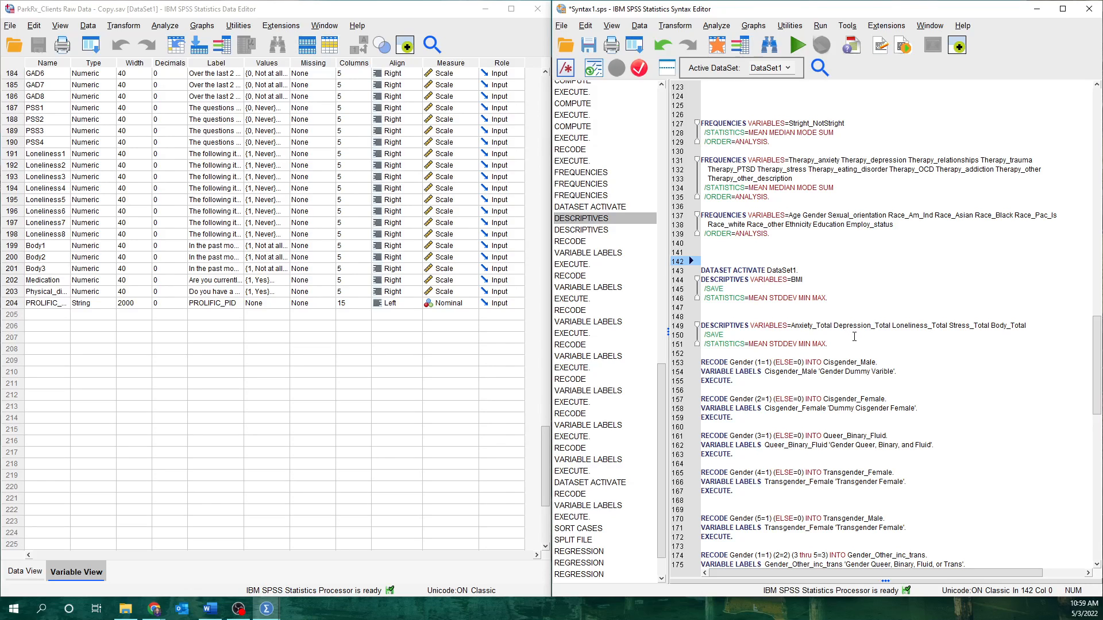
Examine the syntax for the gender and sexual orientation recodes, the Stright_NotStright file split, the regressions and the BMI scatterplot.
scroll(1022, 226, down, 2)
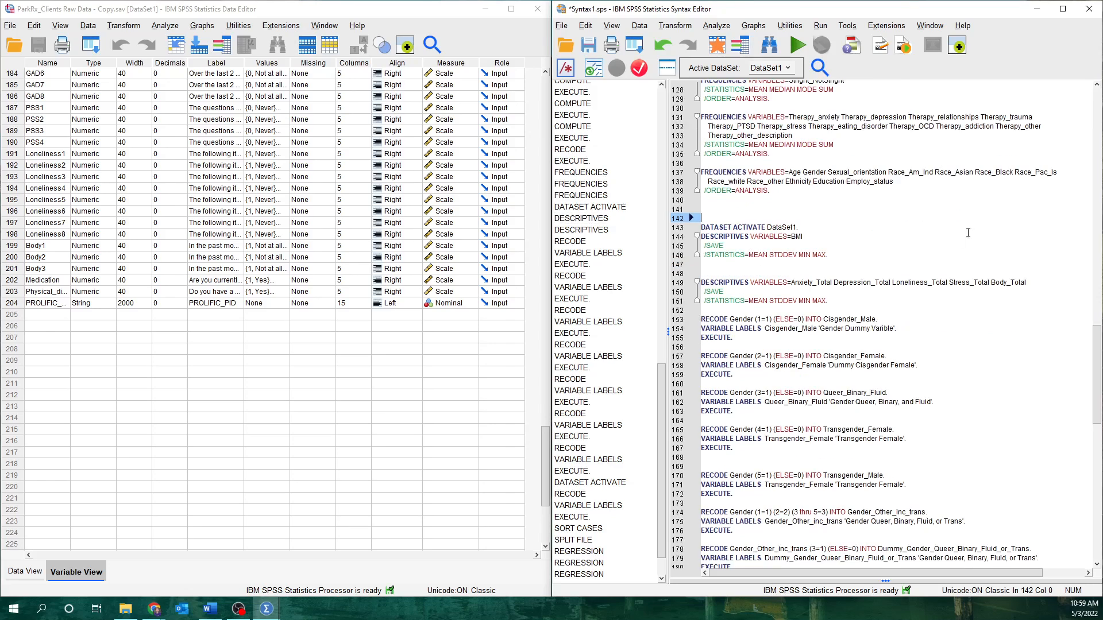
scroll(837, 322, down, 2)
click(707, 268)
scroll(788, 383, down, 3)
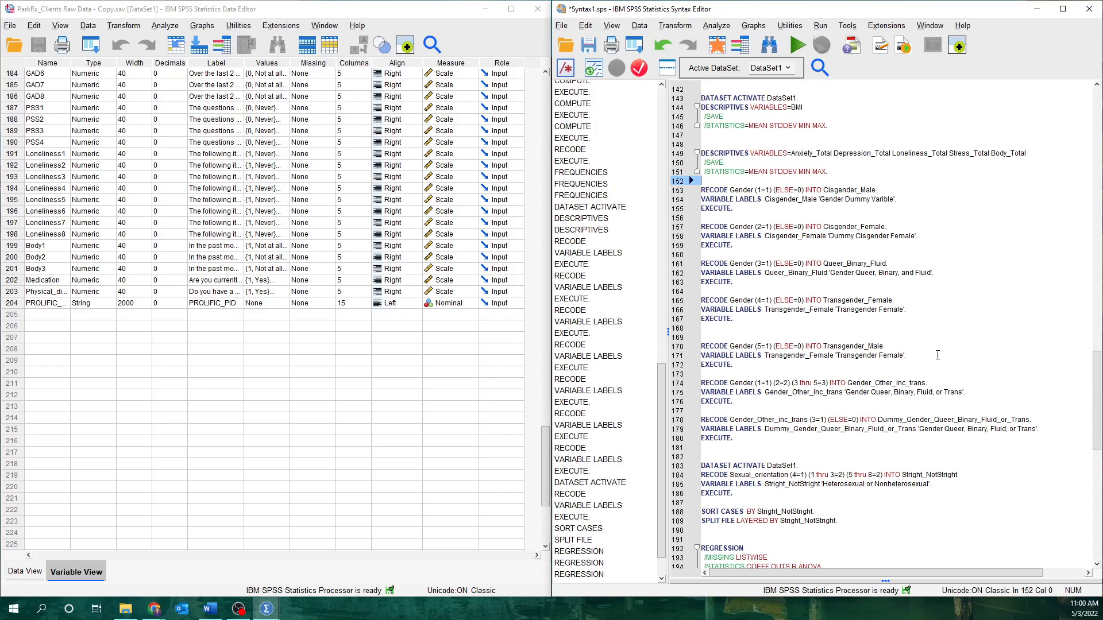
scroll(919, 434, down, 2)
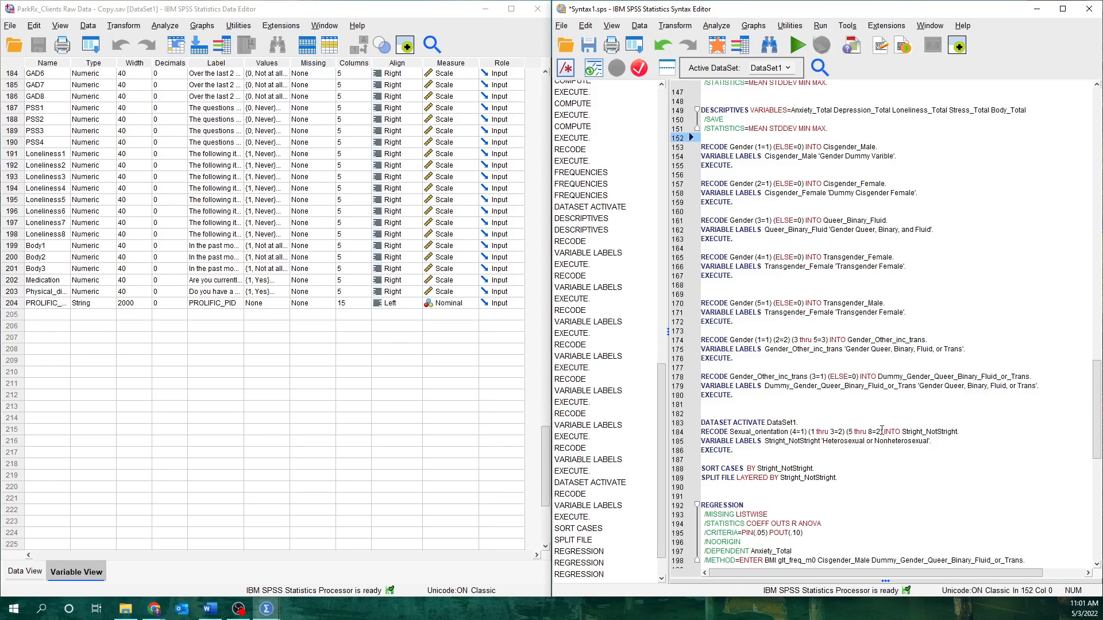
scroll(850, 389, down, 3)
scroll(854, 391, down, 3)
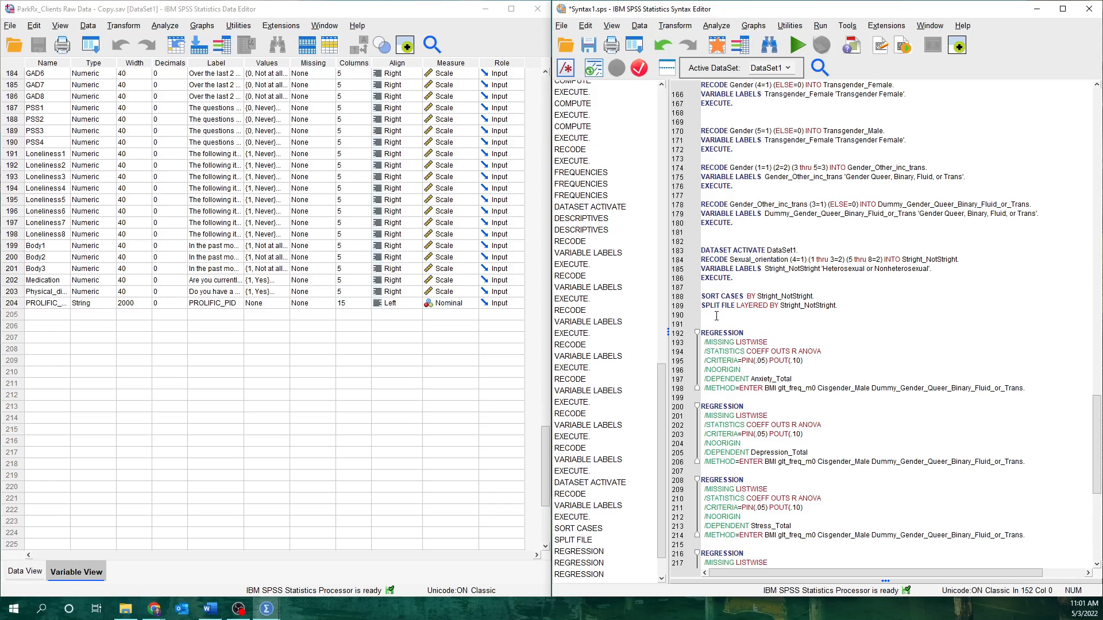
scroll(825, 345, down, 2)
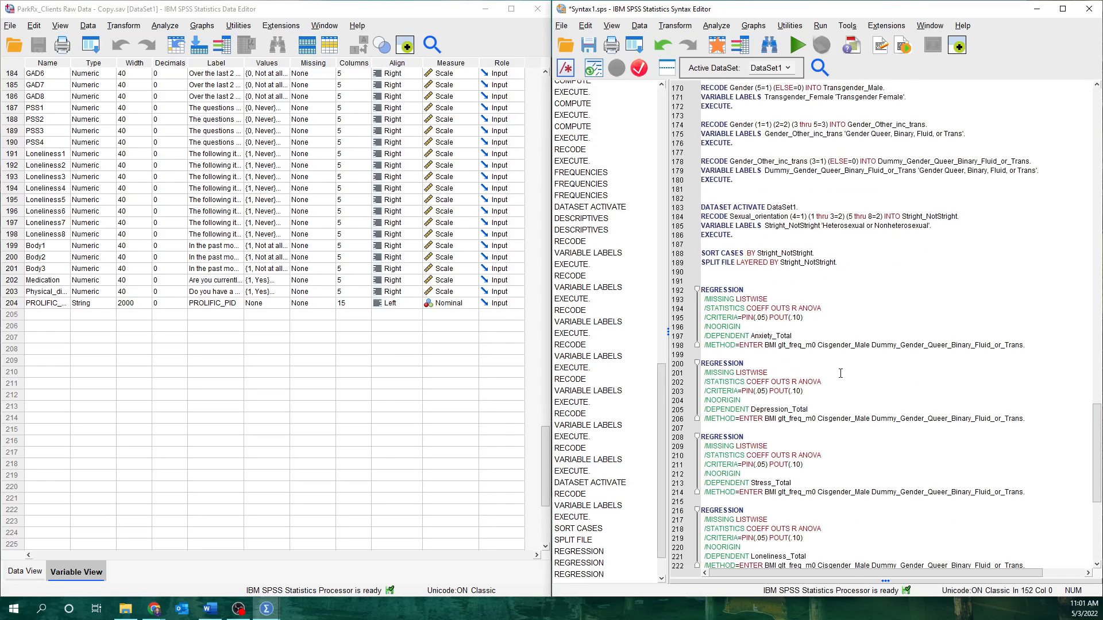
scroll(836, 372, down, 2)
scroll(762, 352, down, 9)
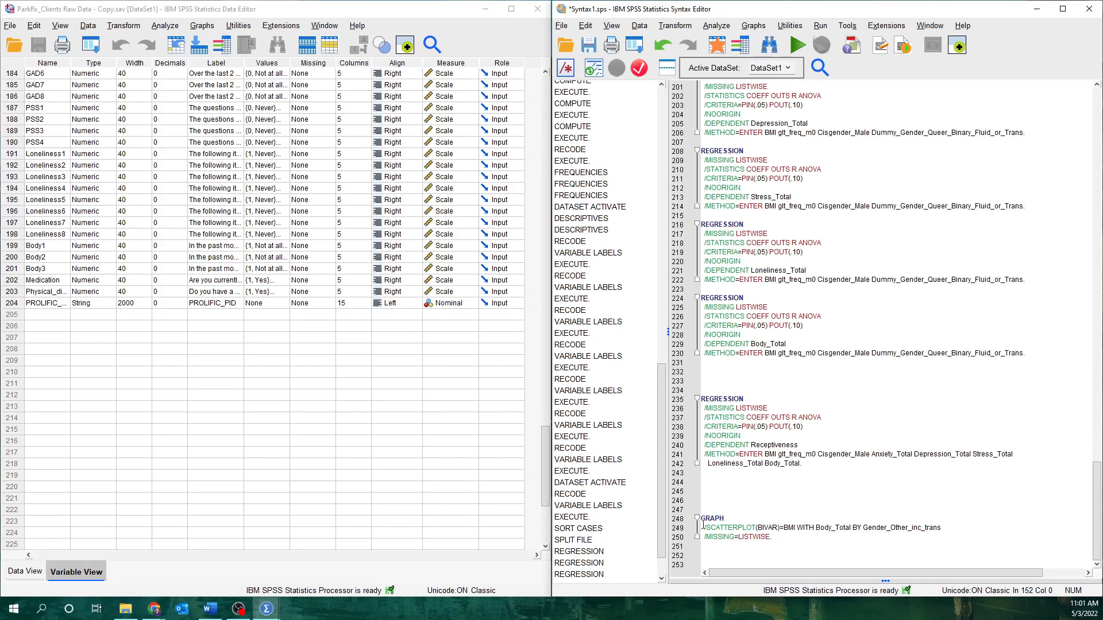
scroll(804, 344, up, 2)
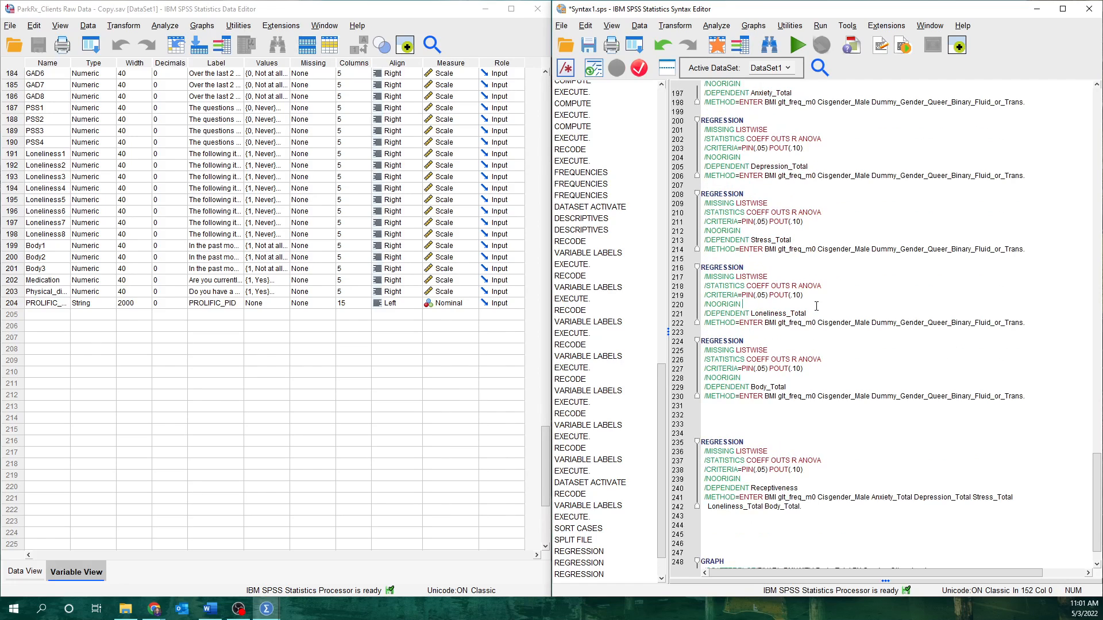
Run the entire contents of the Syntax1 file.
click(816, 305)
key(ctrl+a)
click(799, 44)
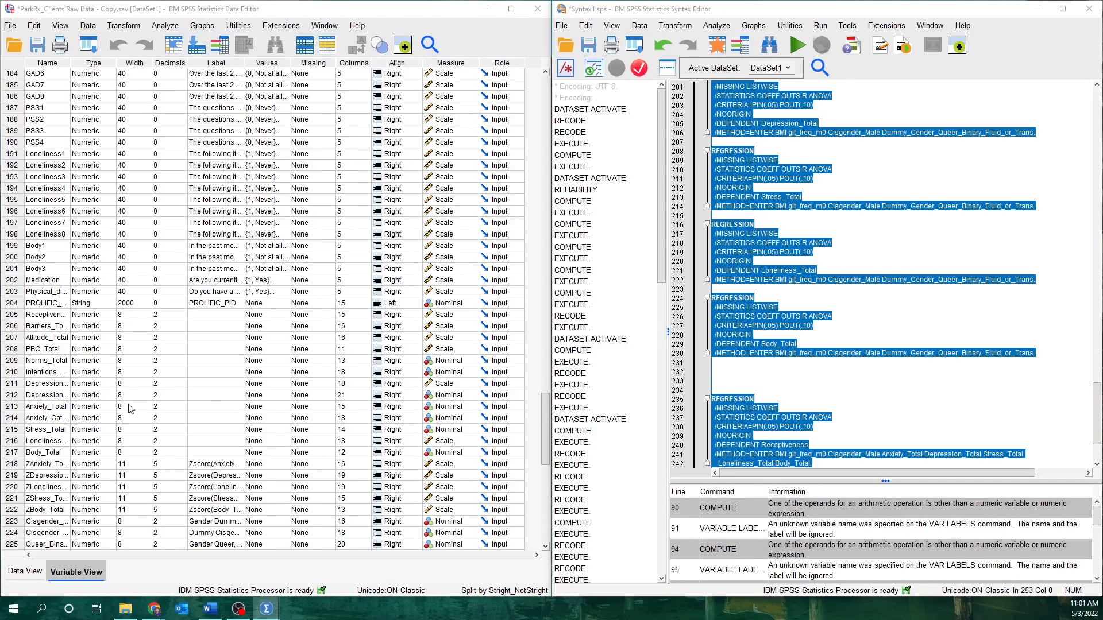
Minimize the syntax editor and dock the Output1 viewer beside the data editor.
drag(497, 227, 578, 135)
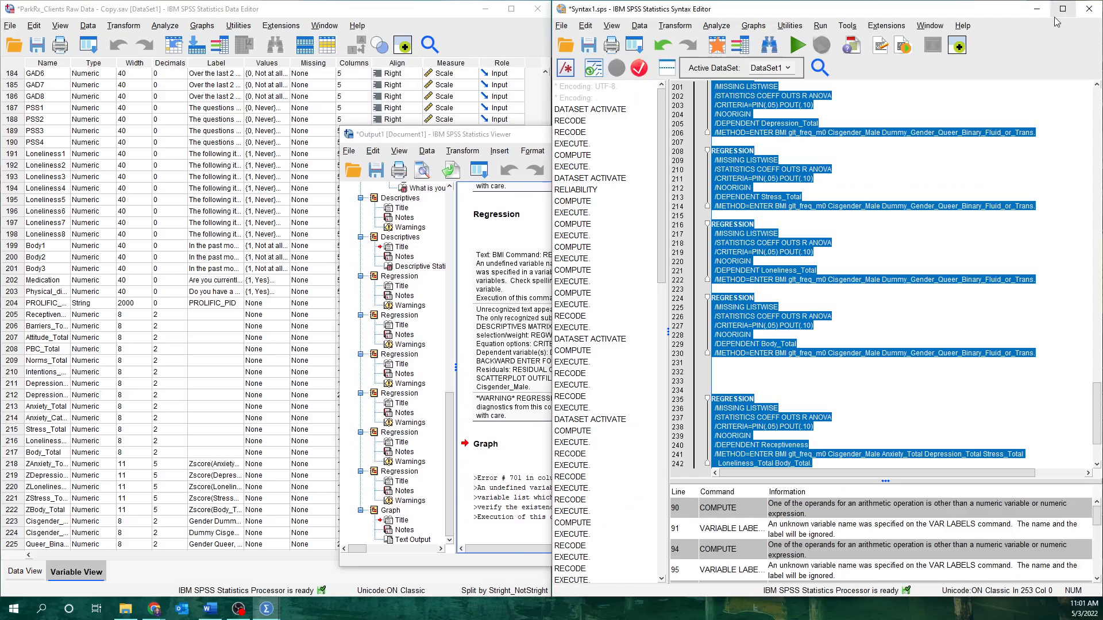
click(1036, 9)
drag(697, 141, 1100, 150)
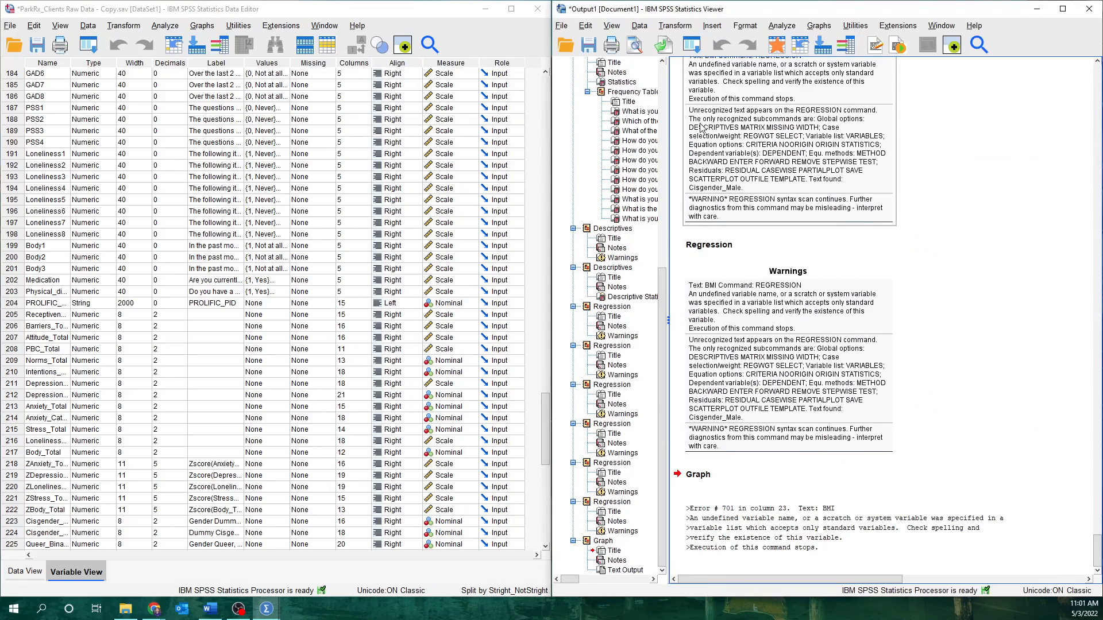
Examine the output outline, including the descriptives and regression results.
scroll(898, 215, up, 3)
scroll(644, 132, up, 10)
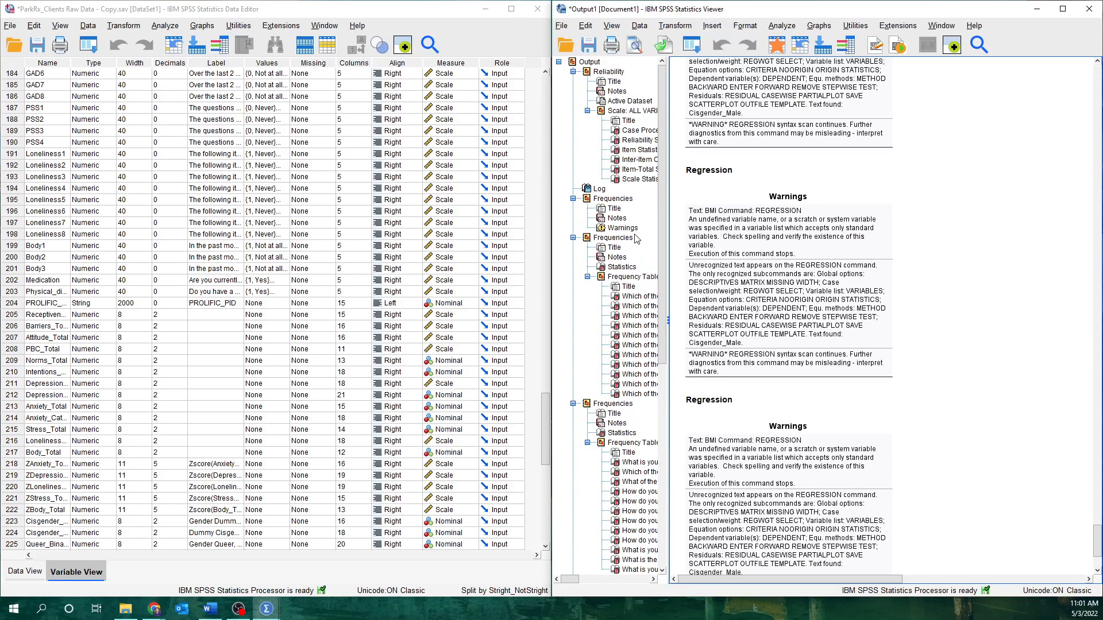
scroll(614, 390, down, 12)
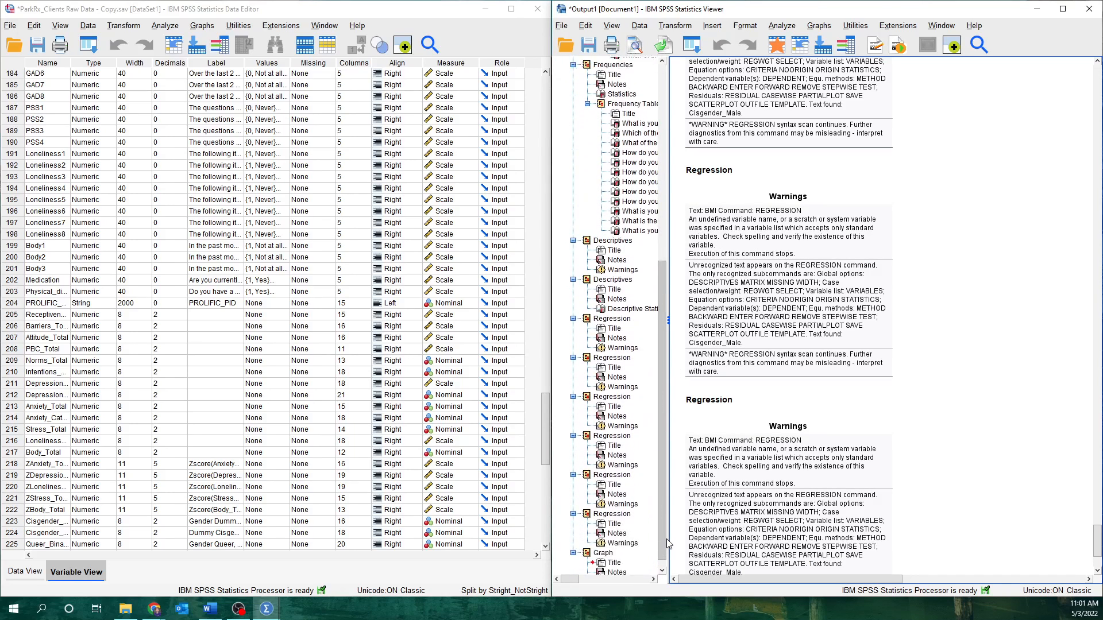
click(611, 237)
click(612, 267)
click(612, 306)
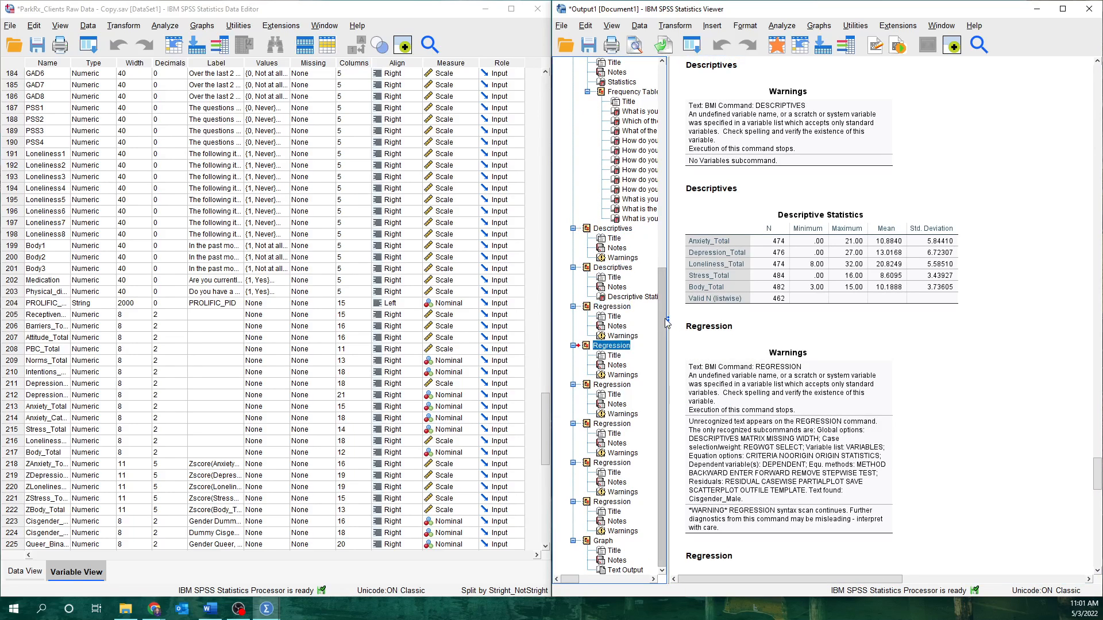
drag(662, 338, 683, 94)
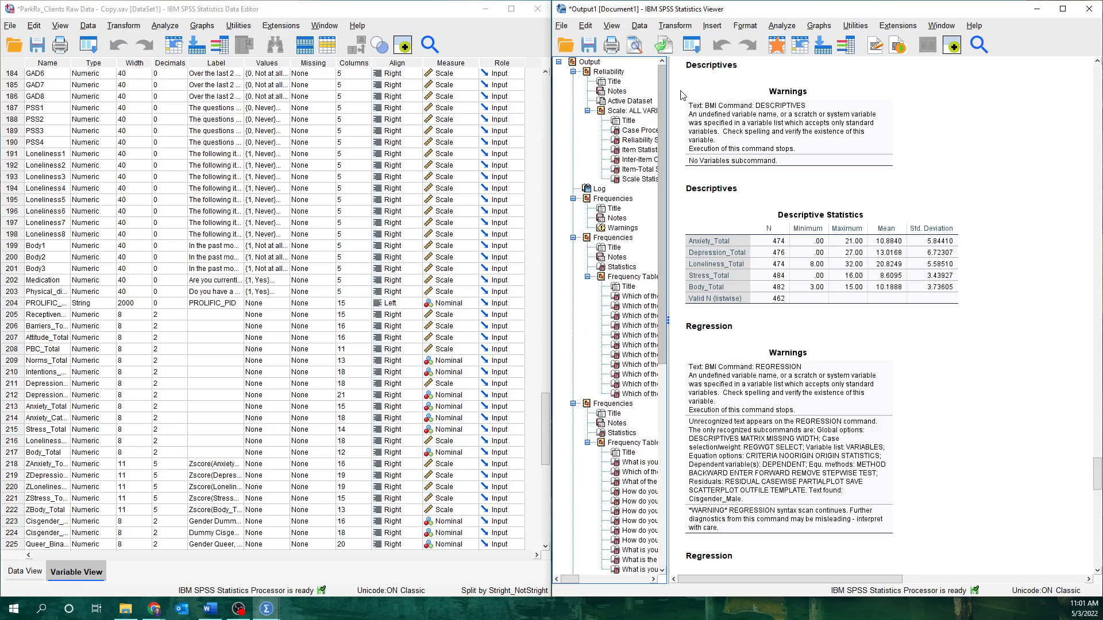
Close the Output1 document without saving it and rerun the entire syntax from the Syntax1 editor.
click(1088, 9)
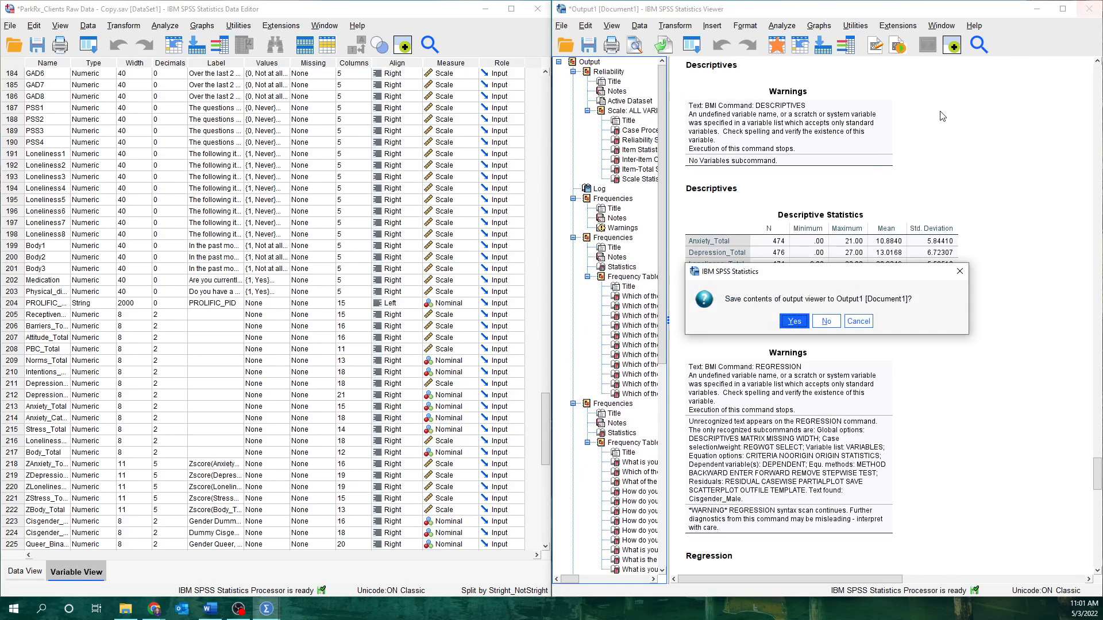
click(821, 326)
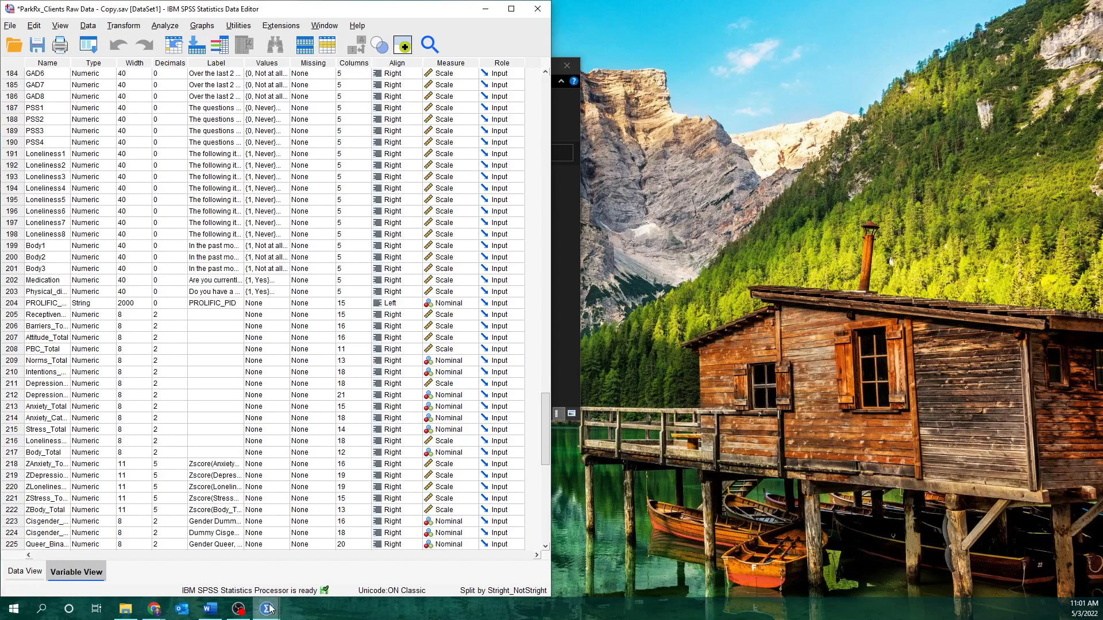
mouse_move(269, 608)
click(302, 552)
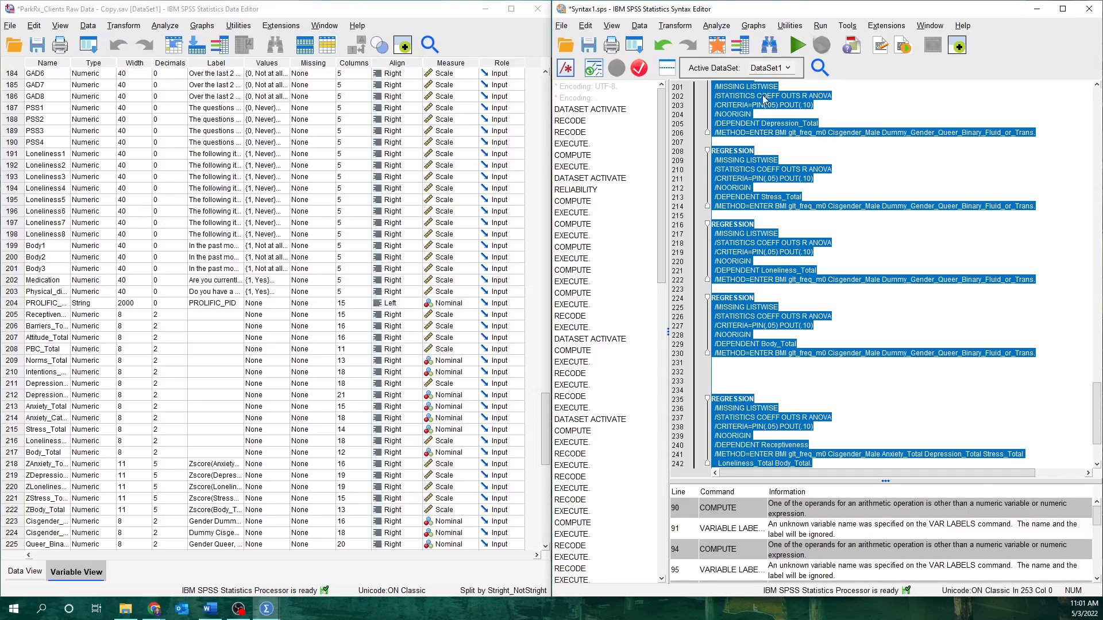
click(797, 45)
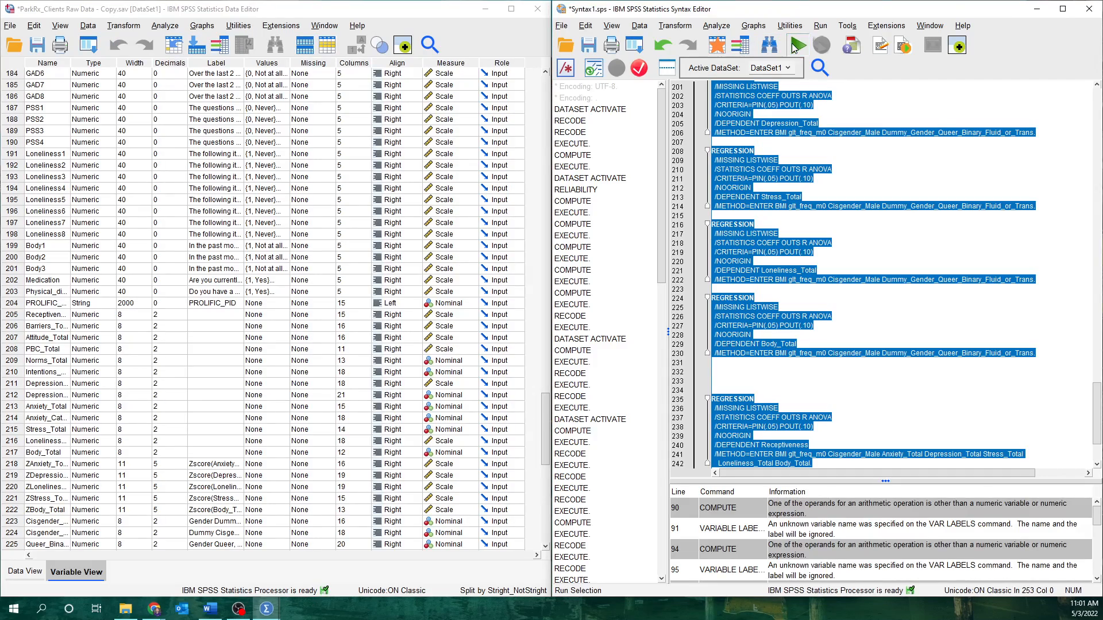
click(1037, 8)
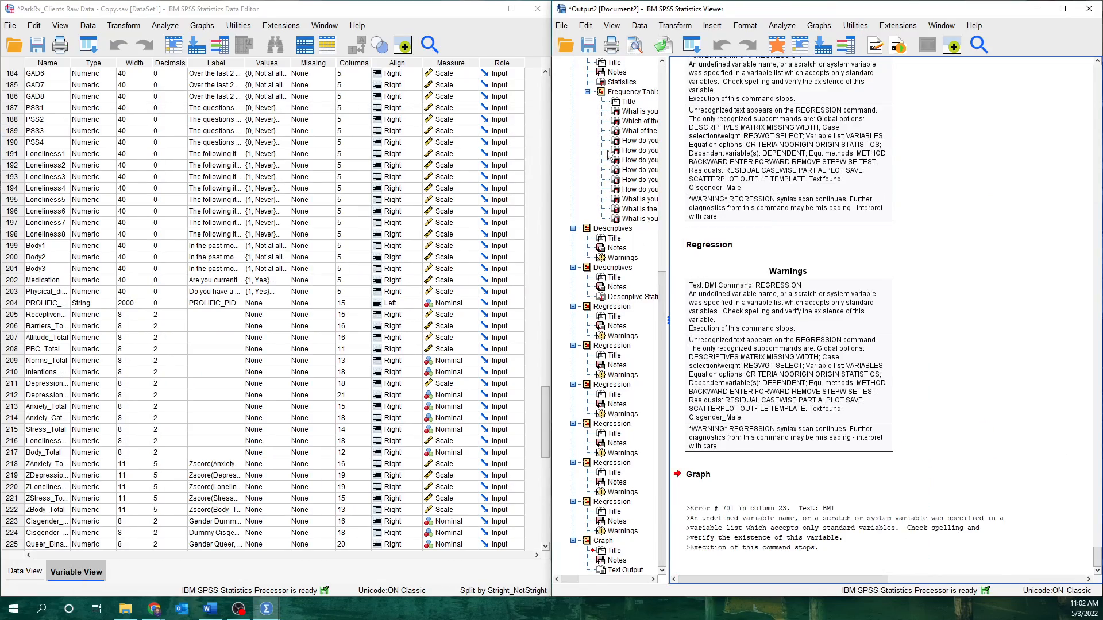
Examine the Output2 descriptive statistics for the scale totals, grouped by Heterosexual or Nonheterosexual.
click(600, 230)
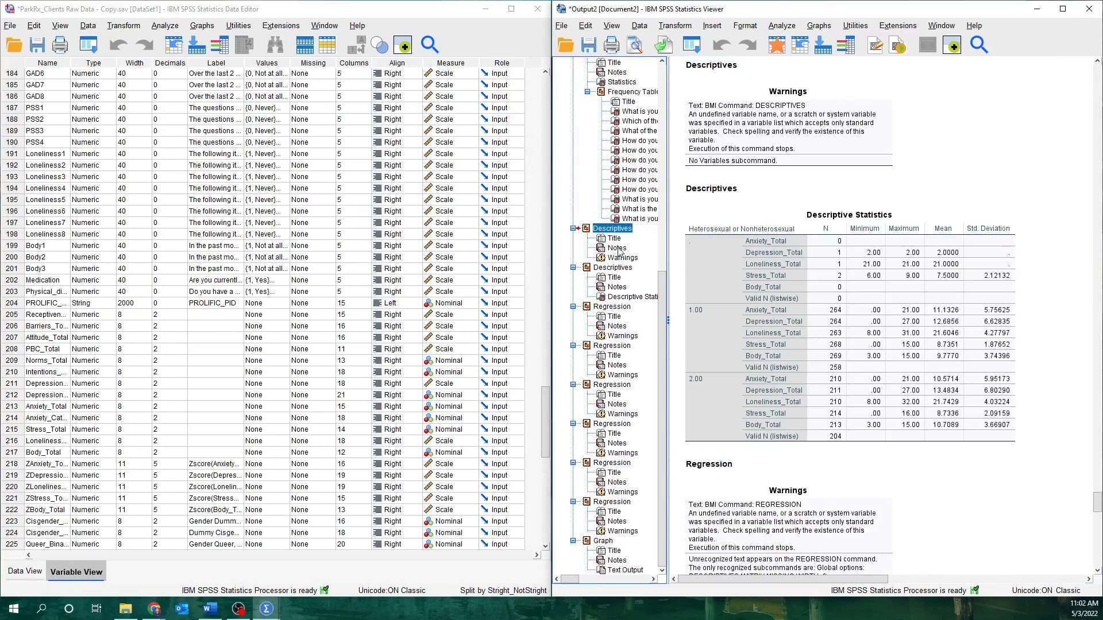
click(800, 283)
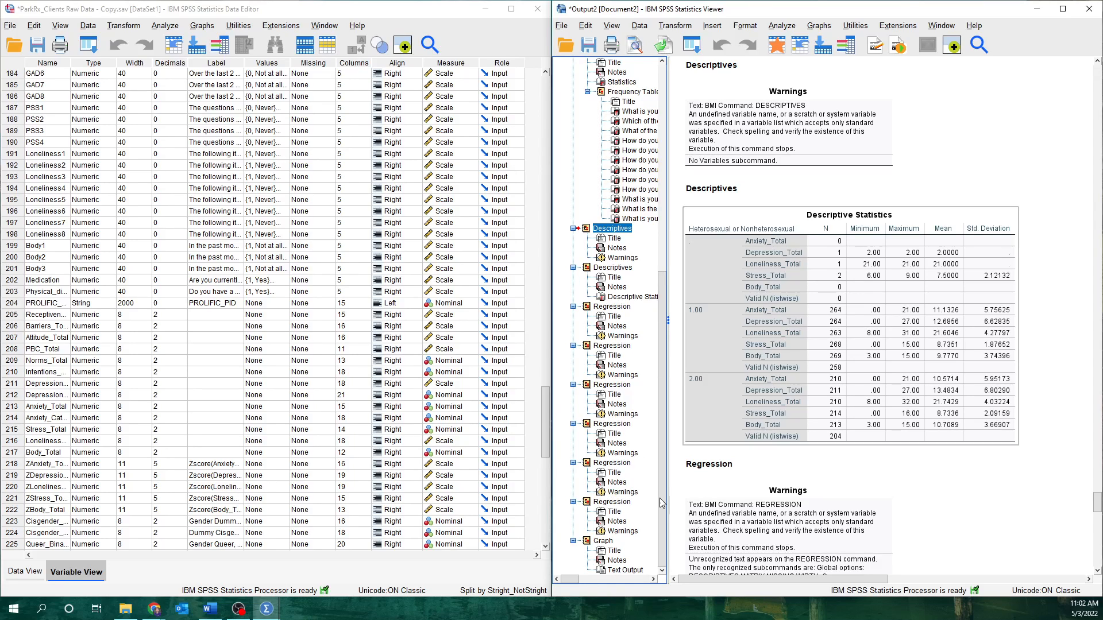
double_click(851, 12)
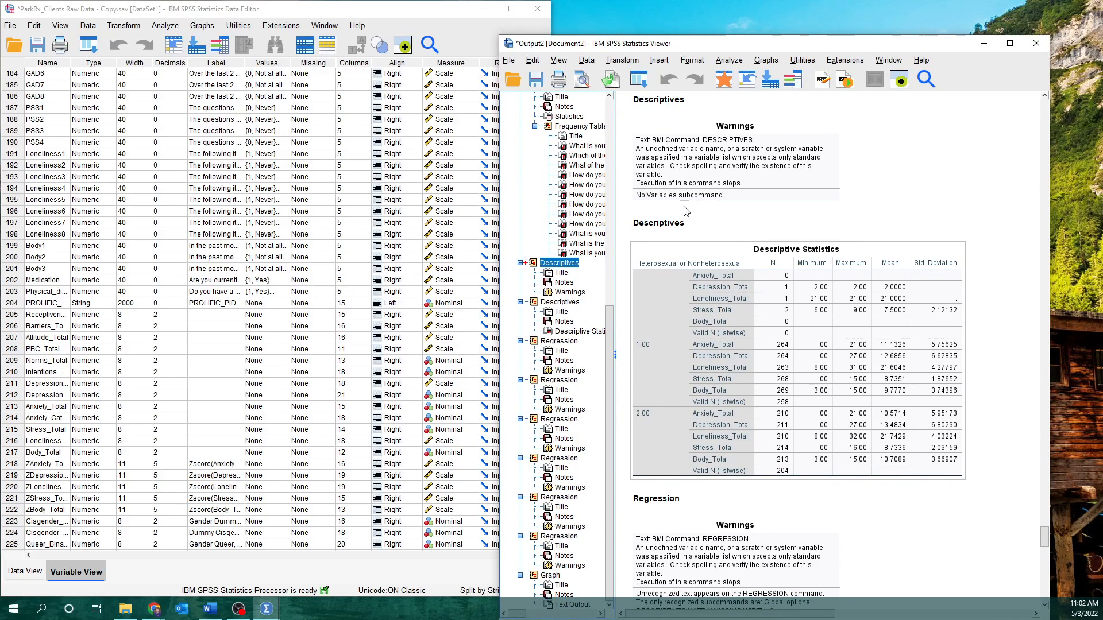
Bring the data editor in front of the output viewer to check the newly computed total and Z-score variables.
click(463, 14)
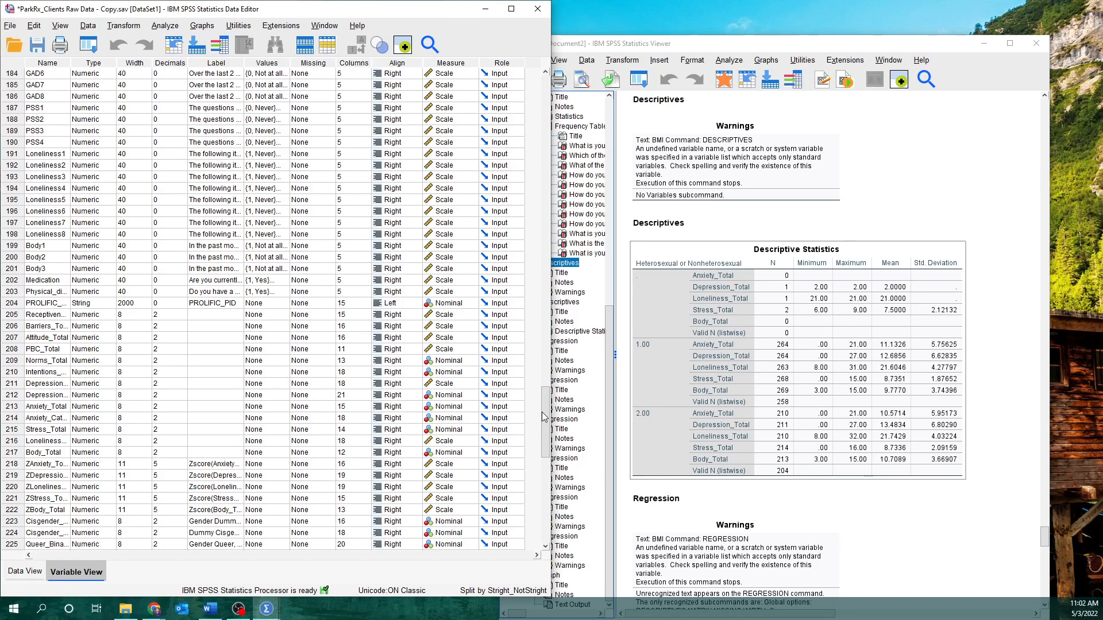
click(552, 460)
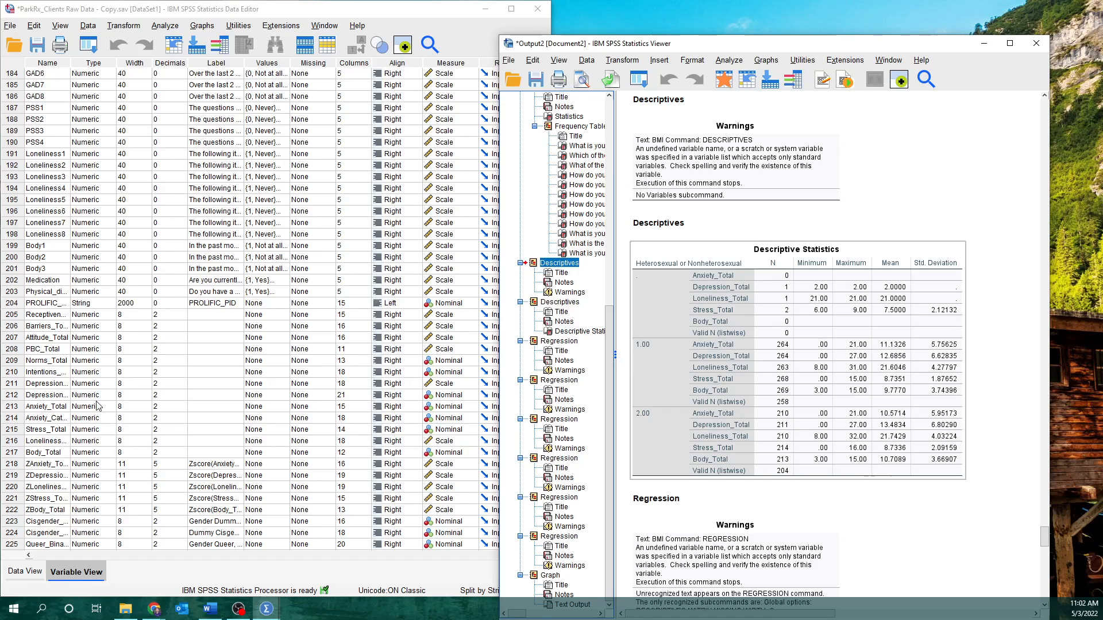
click(92, 464)
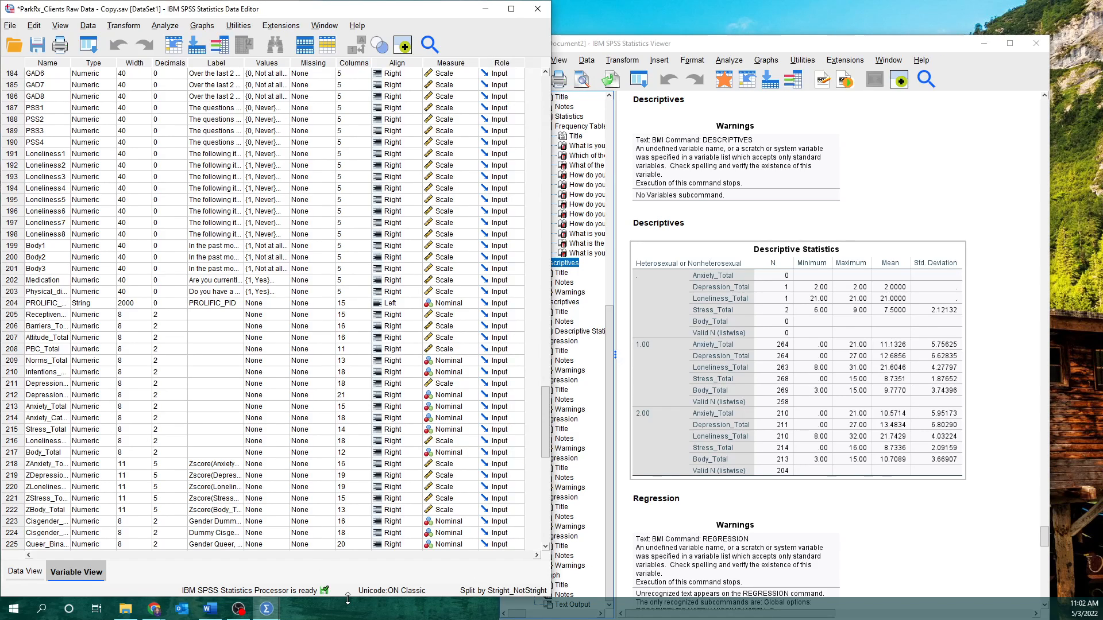